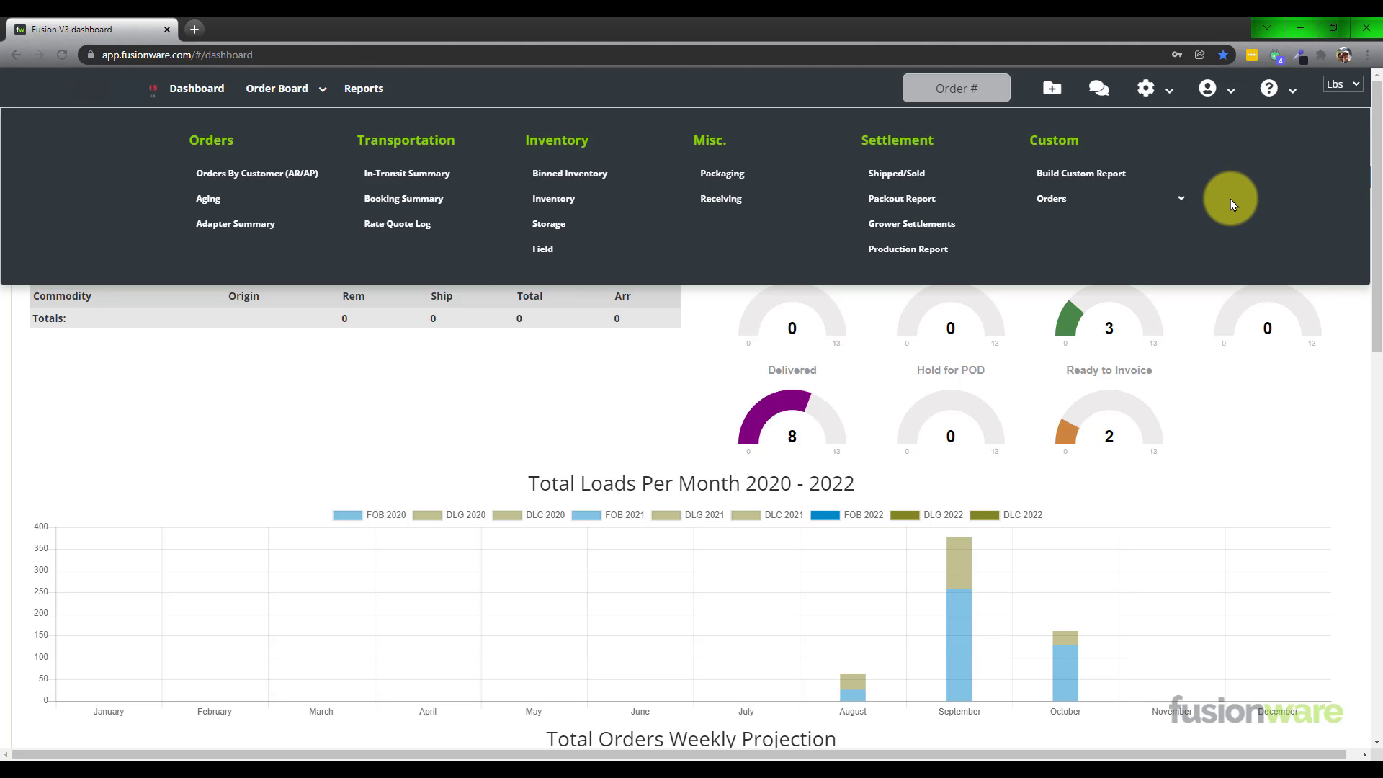
Open the custom Recall Report for orders and look over its inventory table and map of destination zips.
left_click(1179, 201)
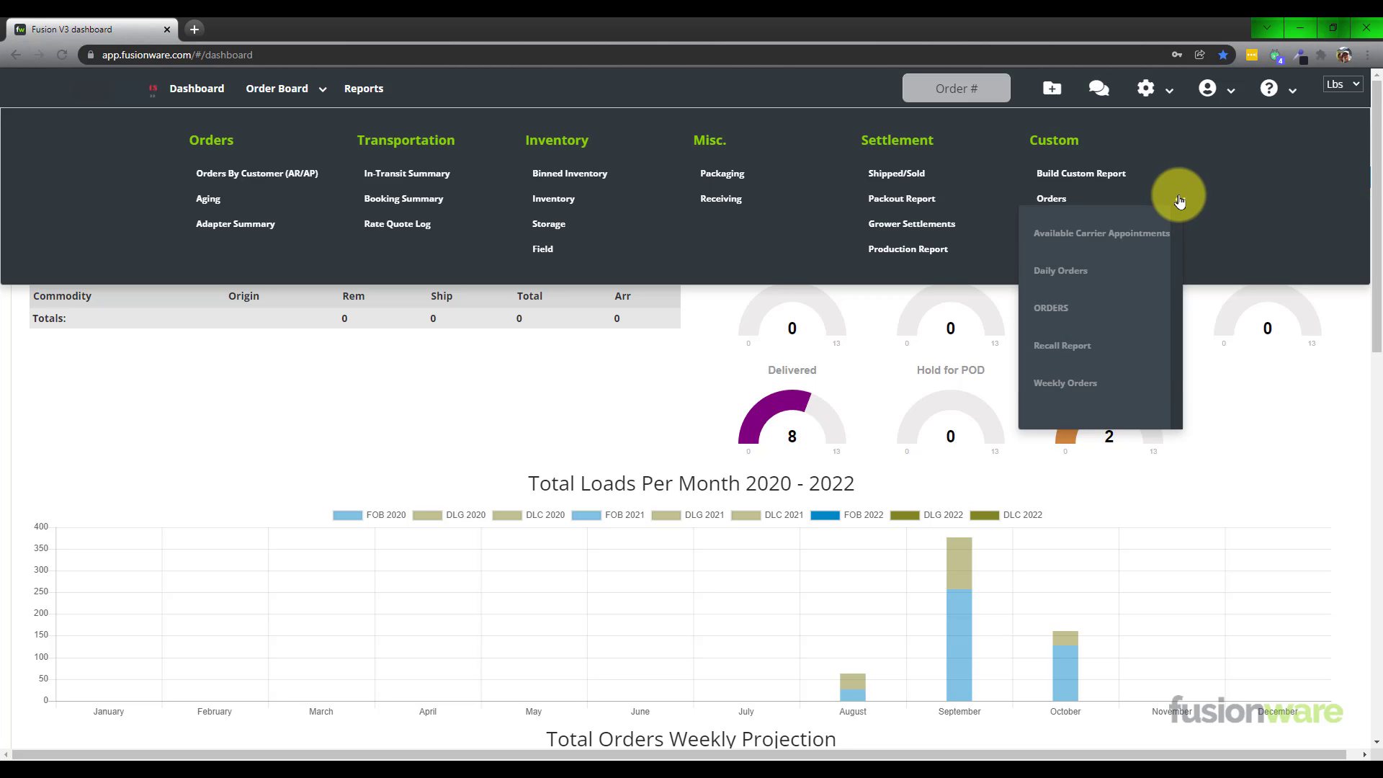
left_click(1088, 347)
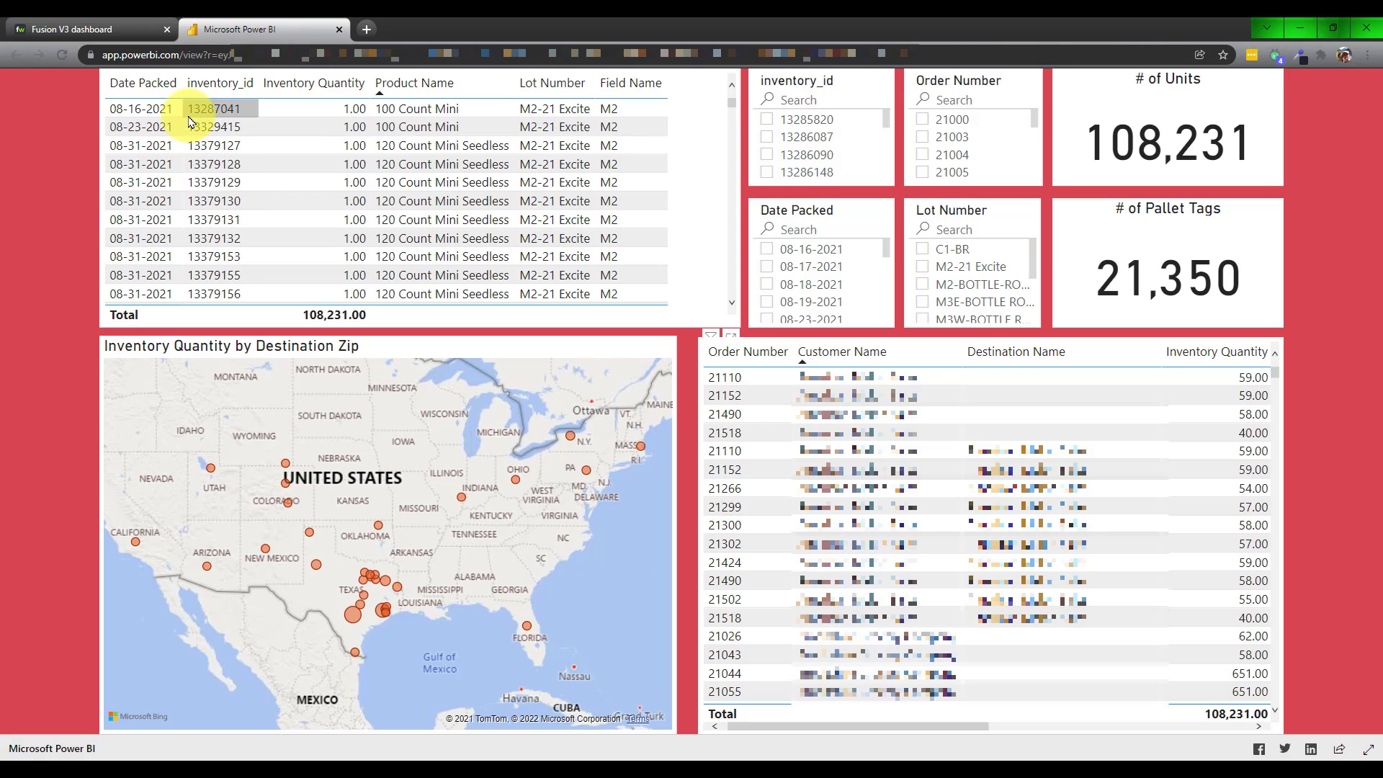
scroll(184, 123, "down", 2)
scroll(180, 128, "up", 2)
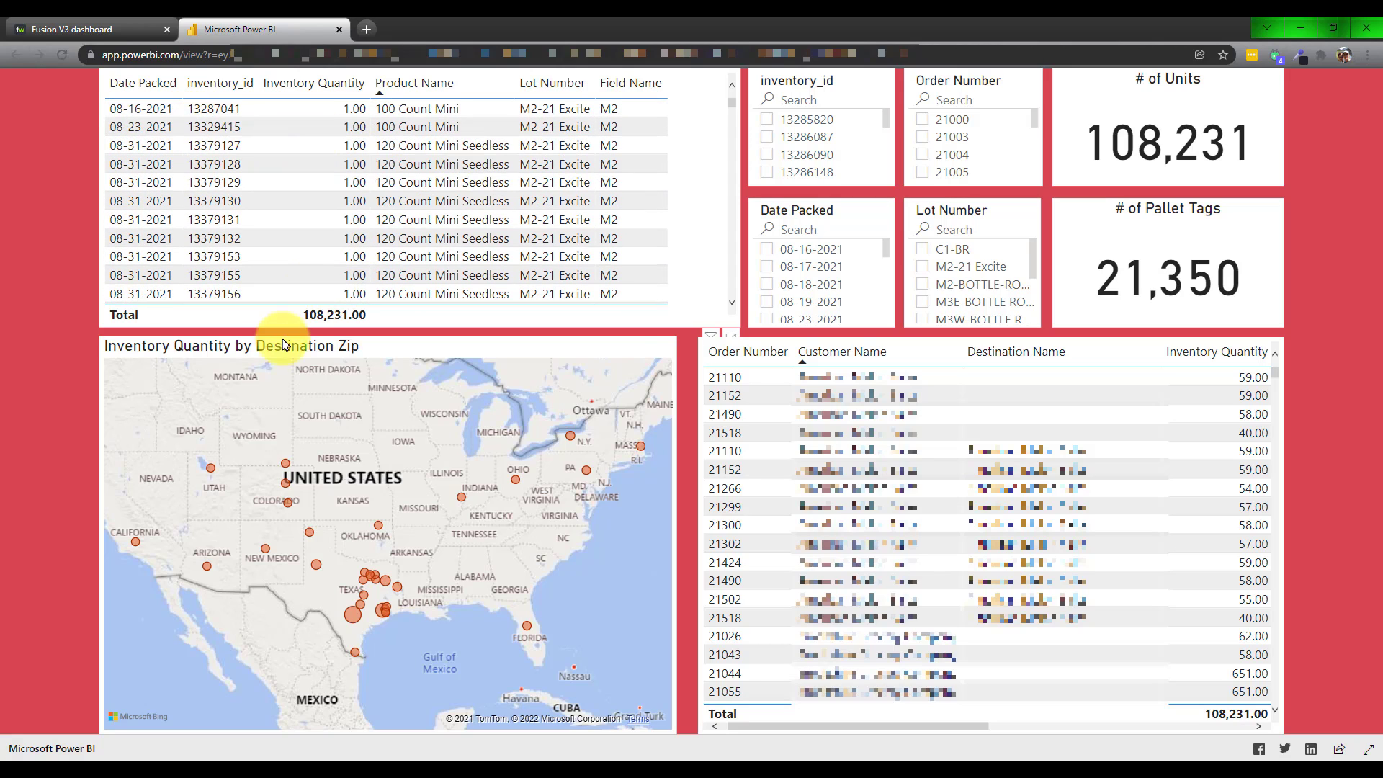
scroll(336, 550, "down", 5)
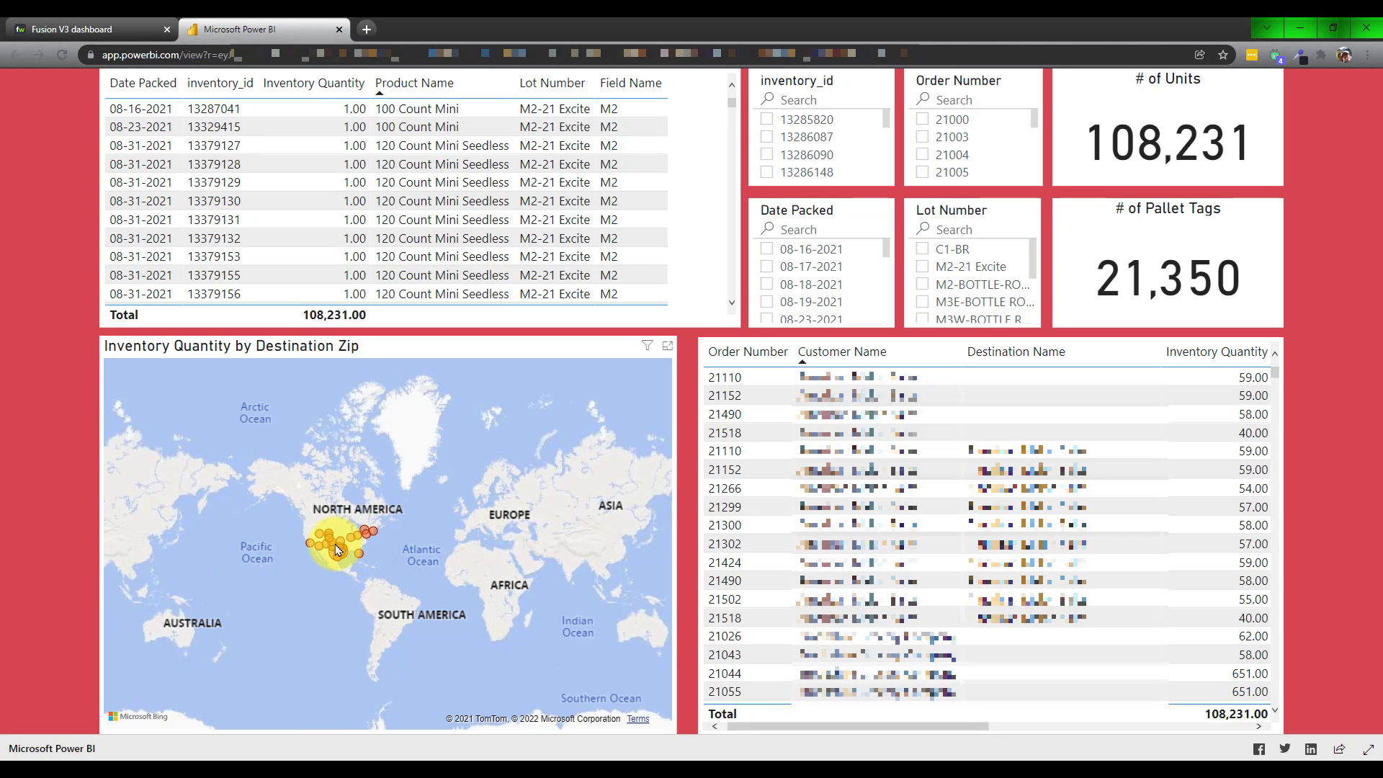
scroll(396, 508, "up", 2)
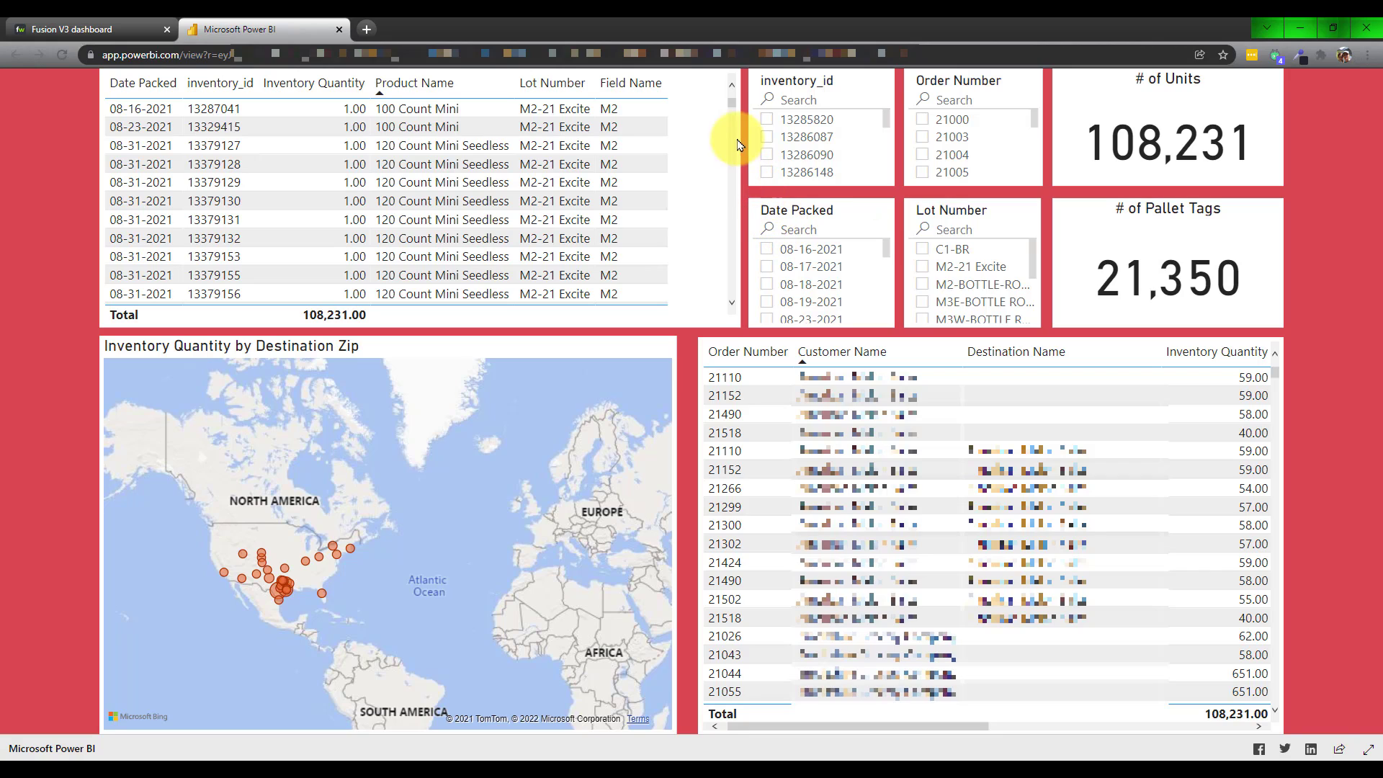
Filter the report to lot M8-EXPERT packed on 10-12-2021 by looking up inventory ID 13774133, and clear the ID selection.
left_click(803, 97)
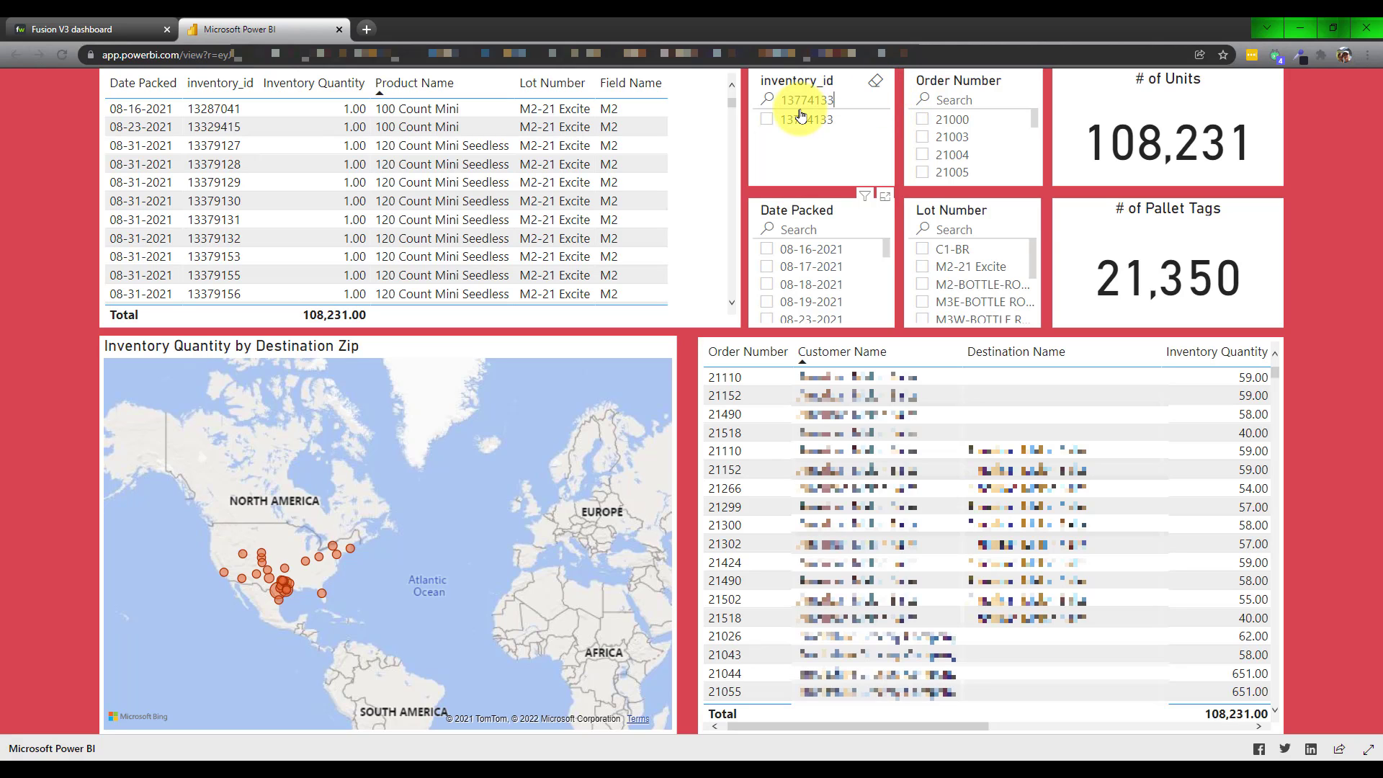
left_click(767, 119)
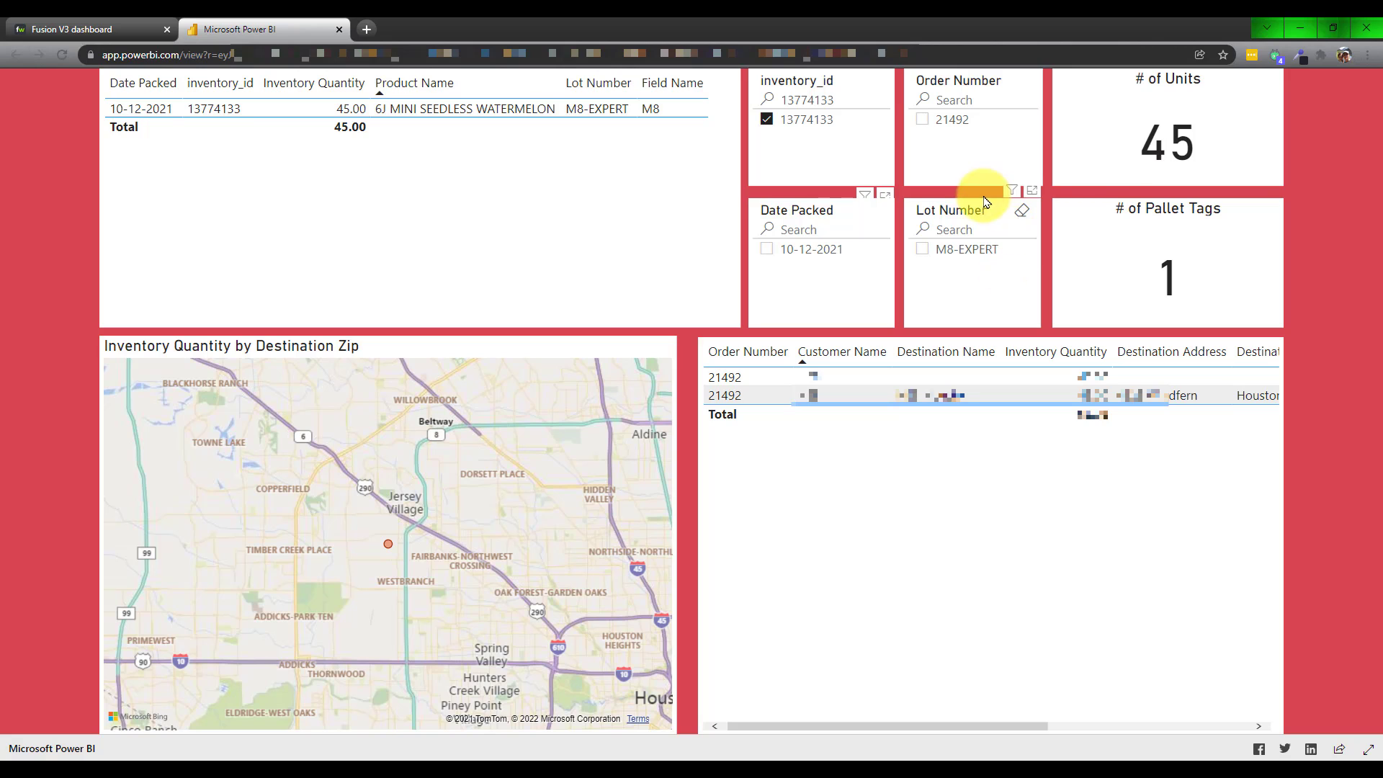
left_click(923, 249)
left_click(767, 249)
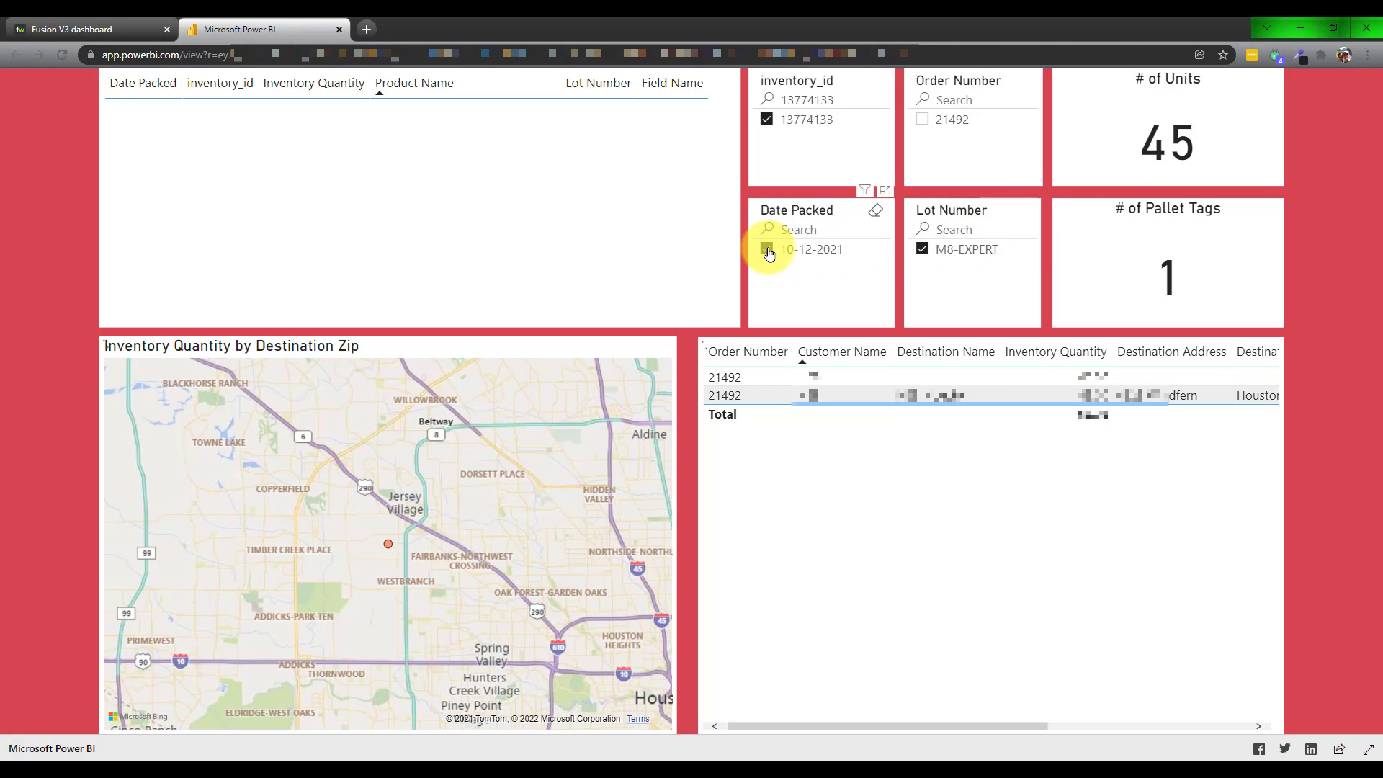
left_click(767, 119)
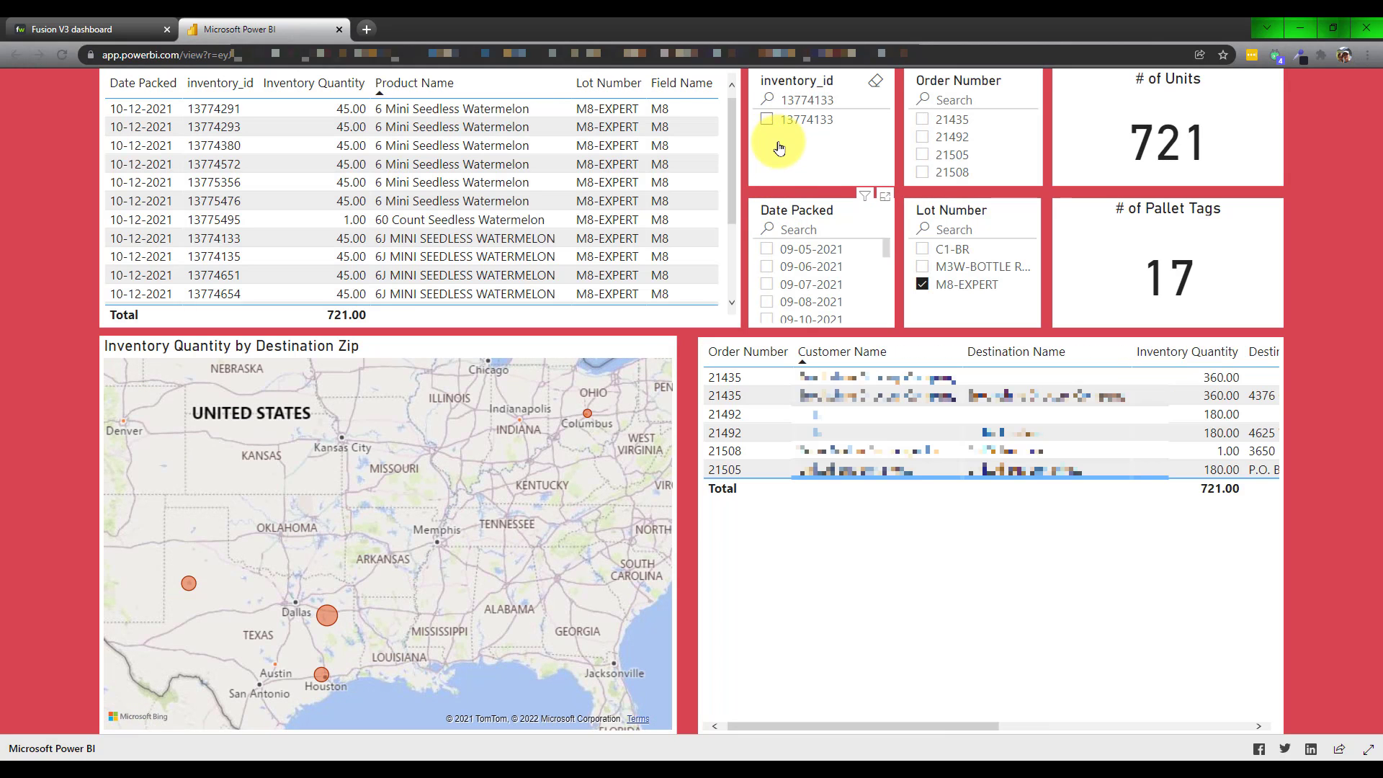
scroll(839, 274, "down", 5)
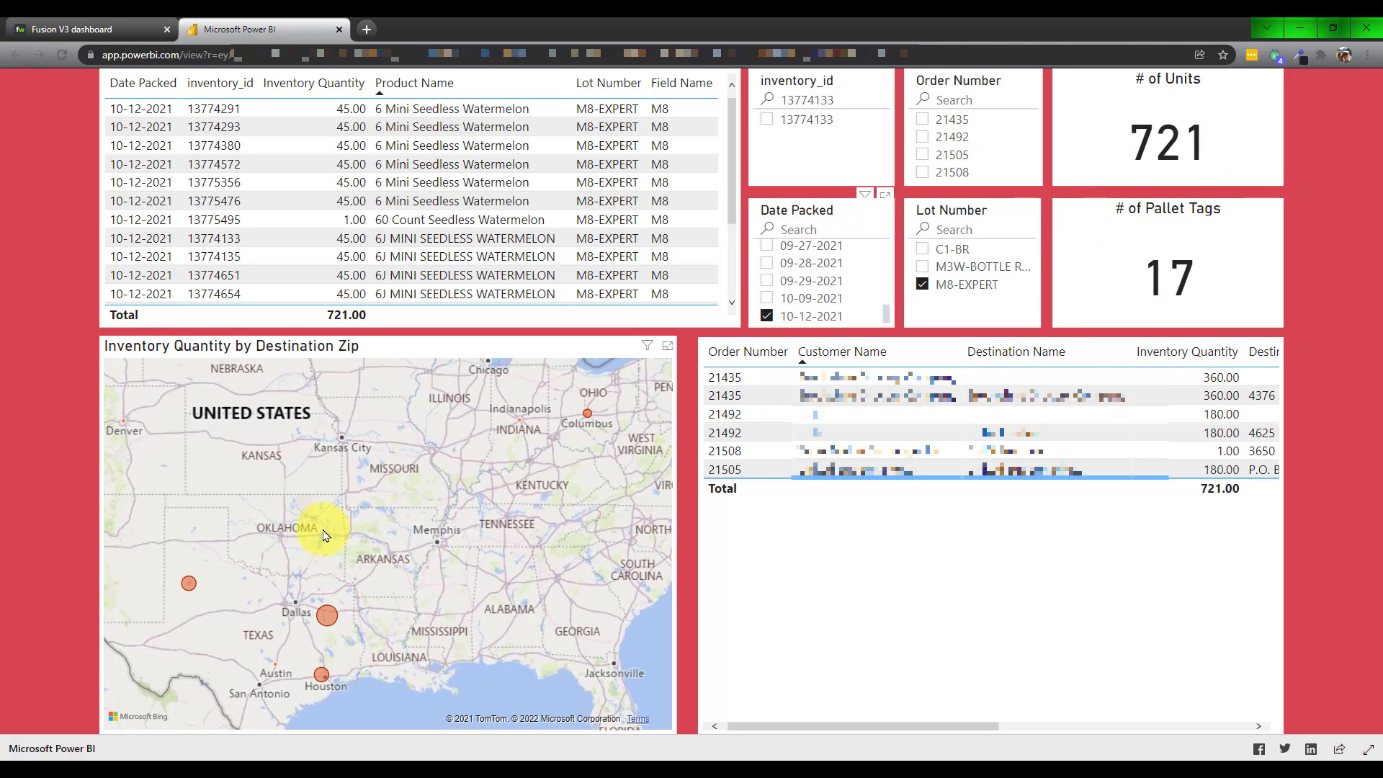
Examine the filtered shipments' destinations on the map and in the enlarged orders table, and return to the report.
scroll(321, 536, "down", 2)
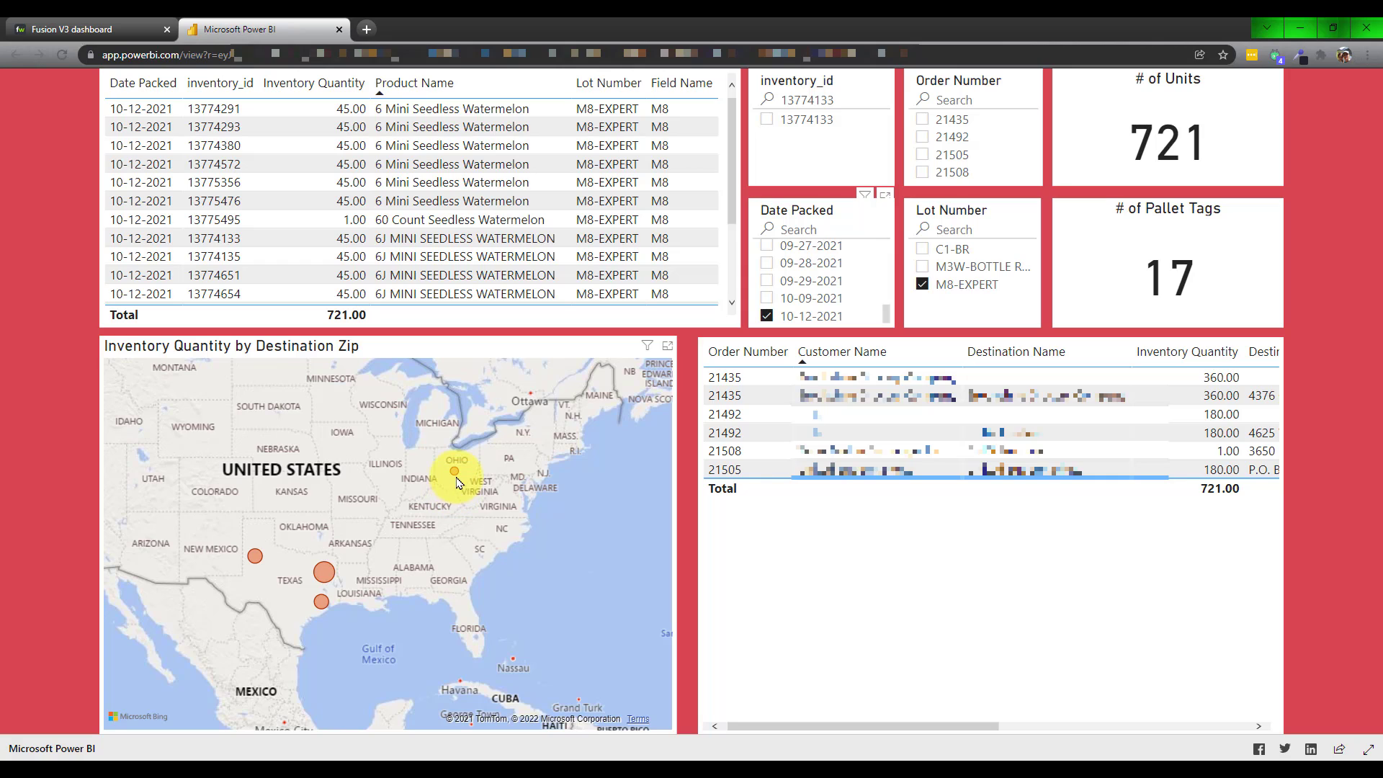
mouse_move(458, 478)
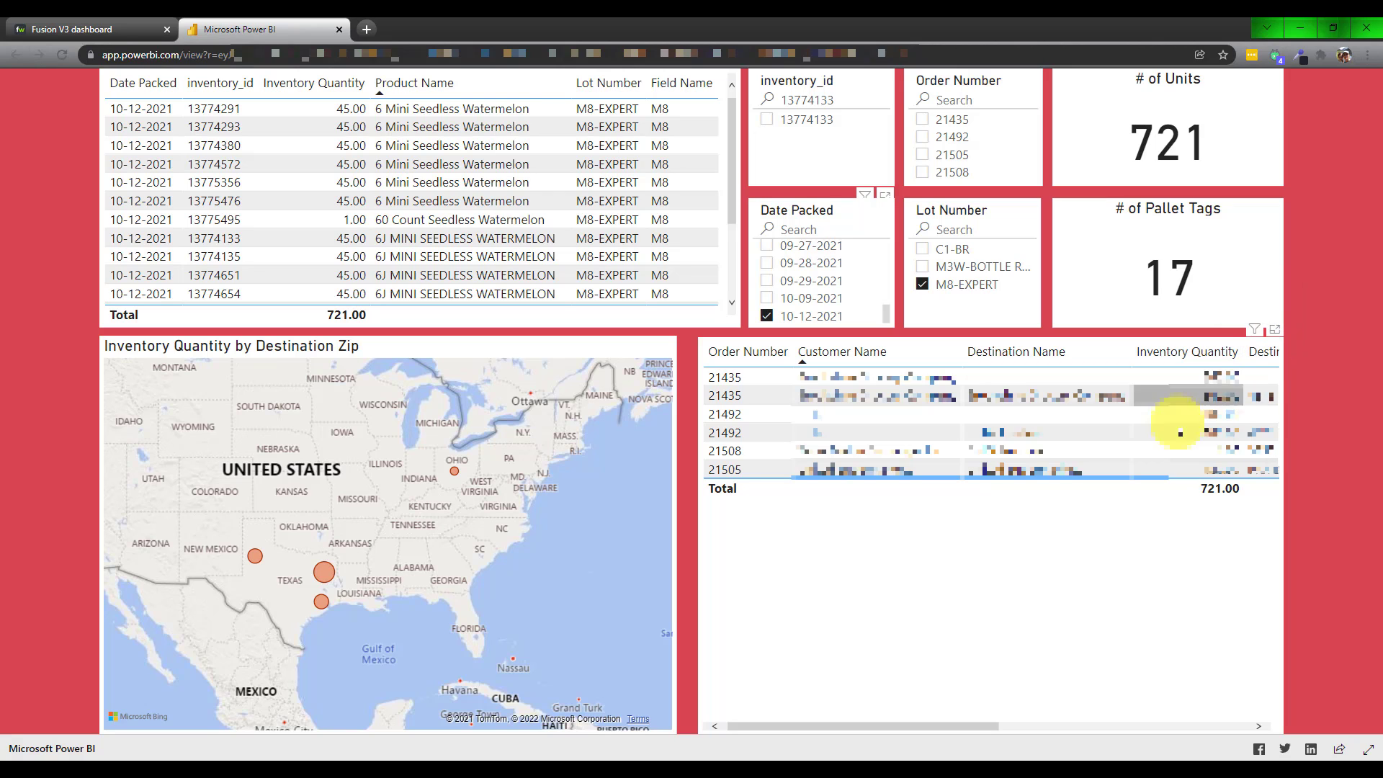
left_click_drag(867, 727, 1167, 725)
left_click_drag(1049, 725, 777, 726)
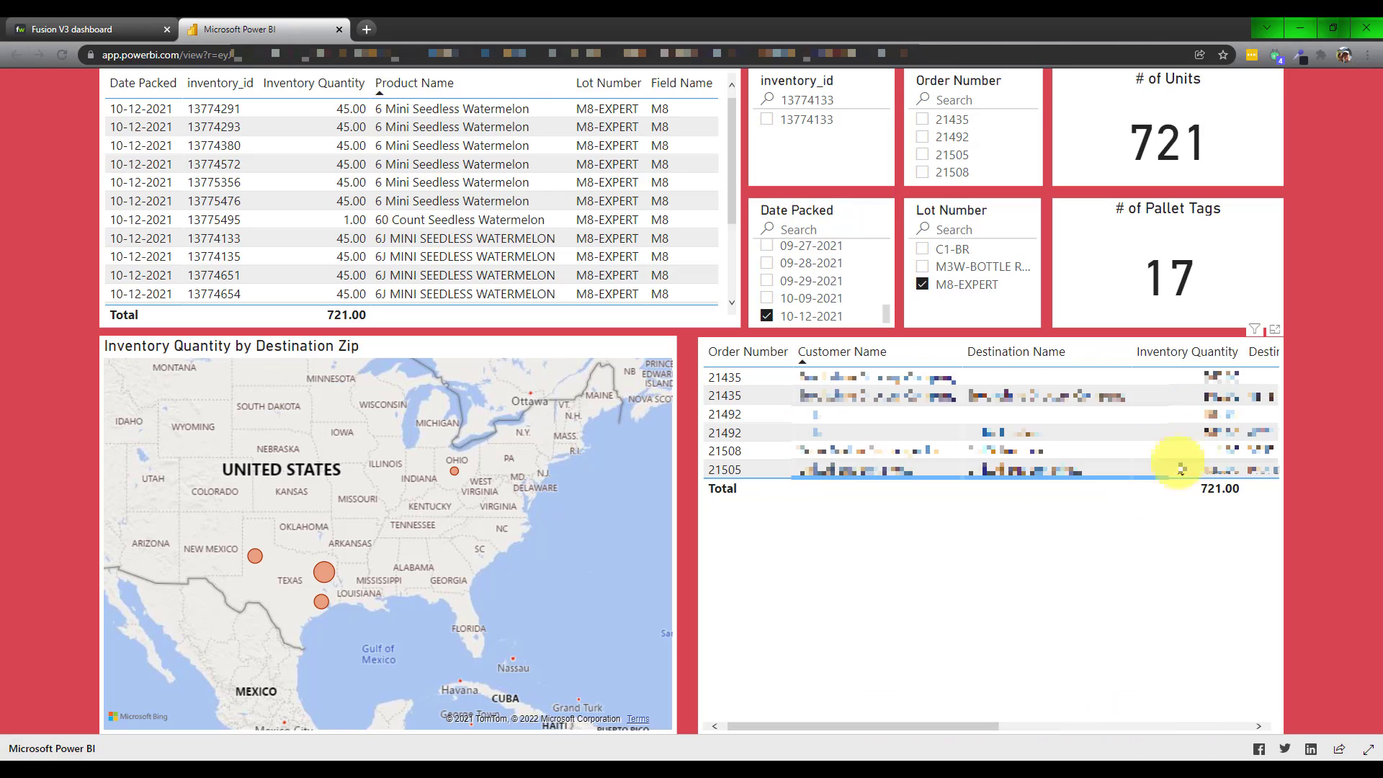
left_click(1279, 335)
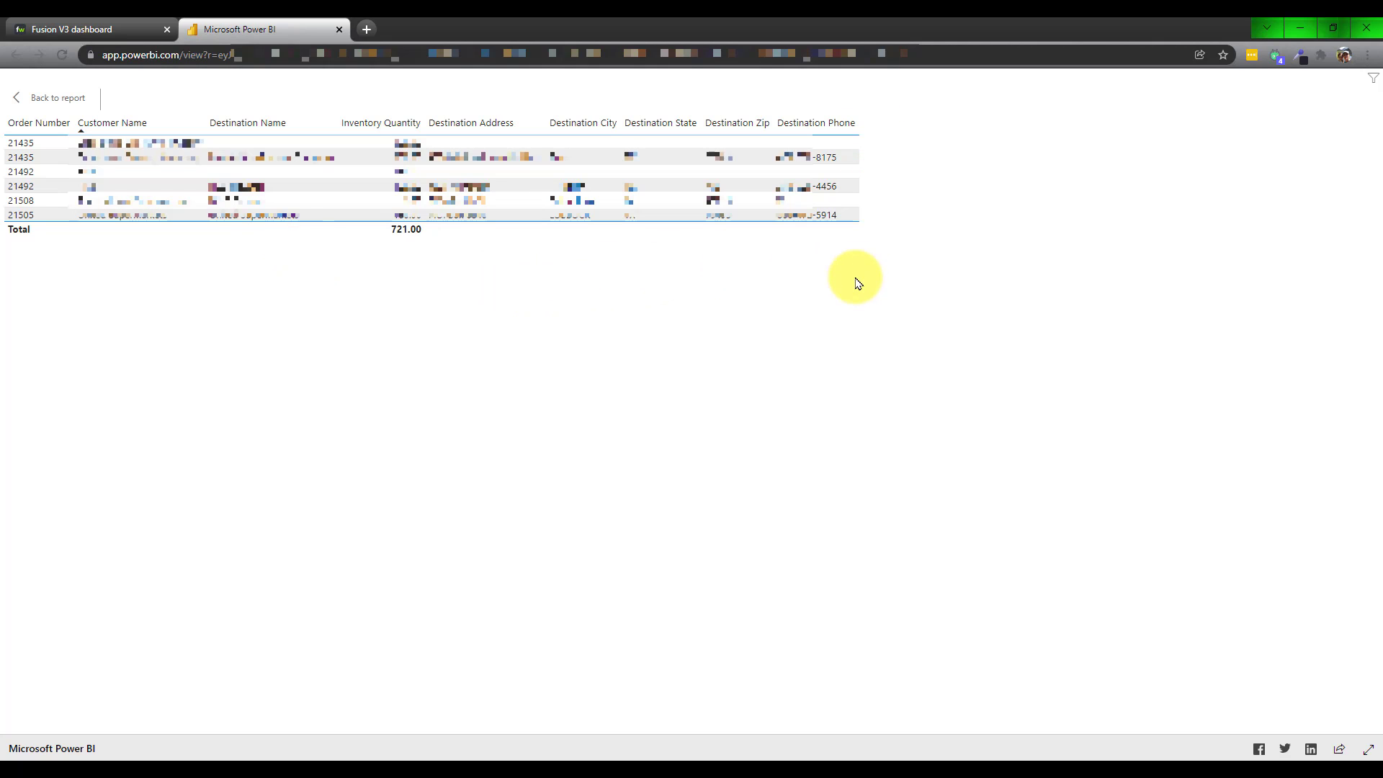
left_click(48, 100)
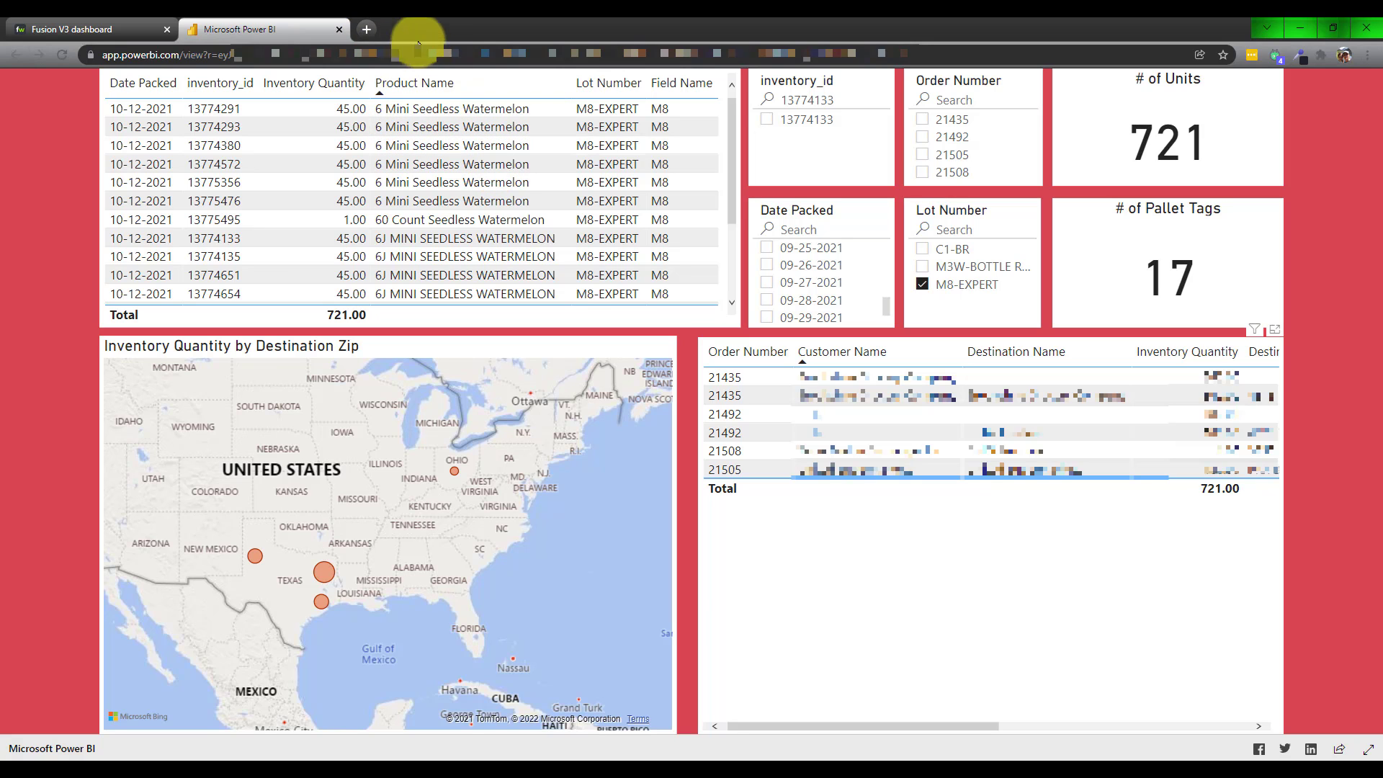
Sign in to Power BI in a new browser tab using another account, entering the reports account's e-mail.
left_click(366, 30)
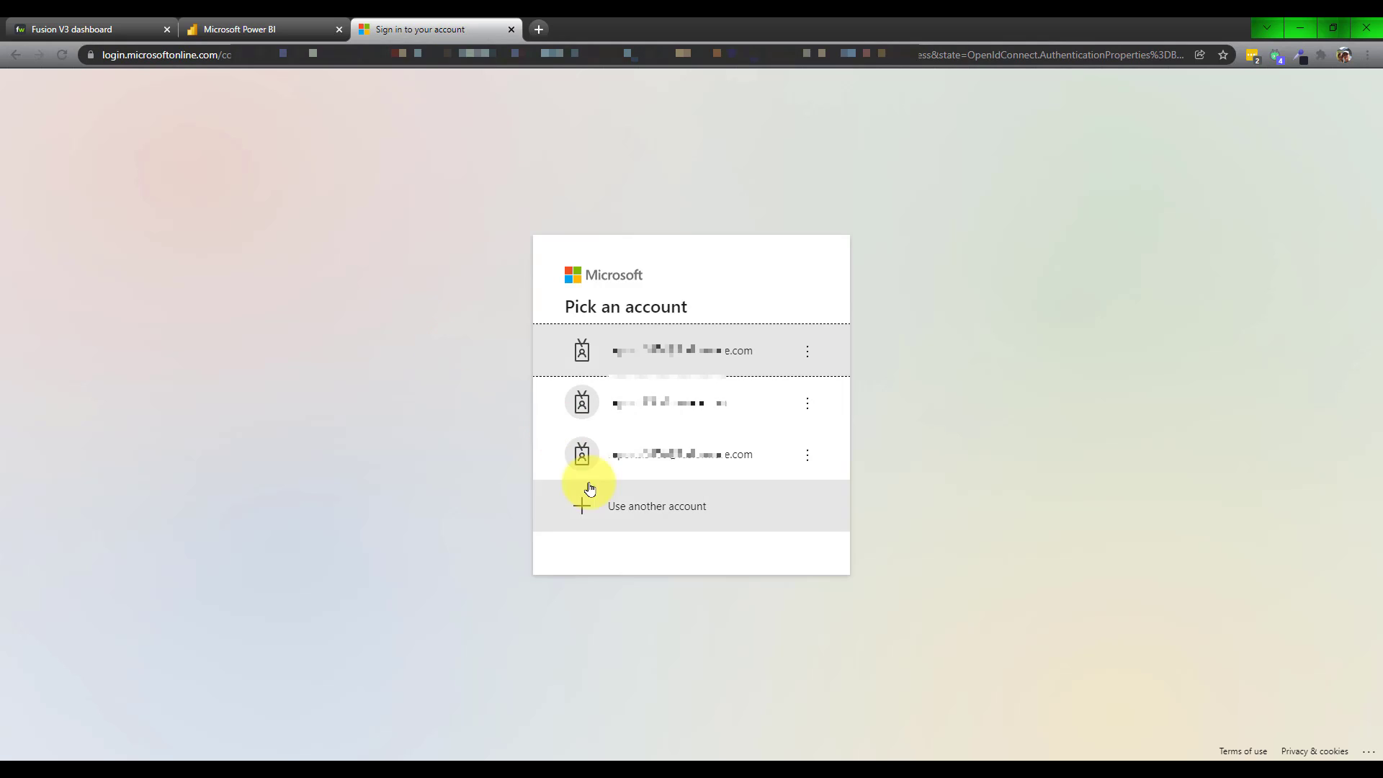
left_click(605, 520)
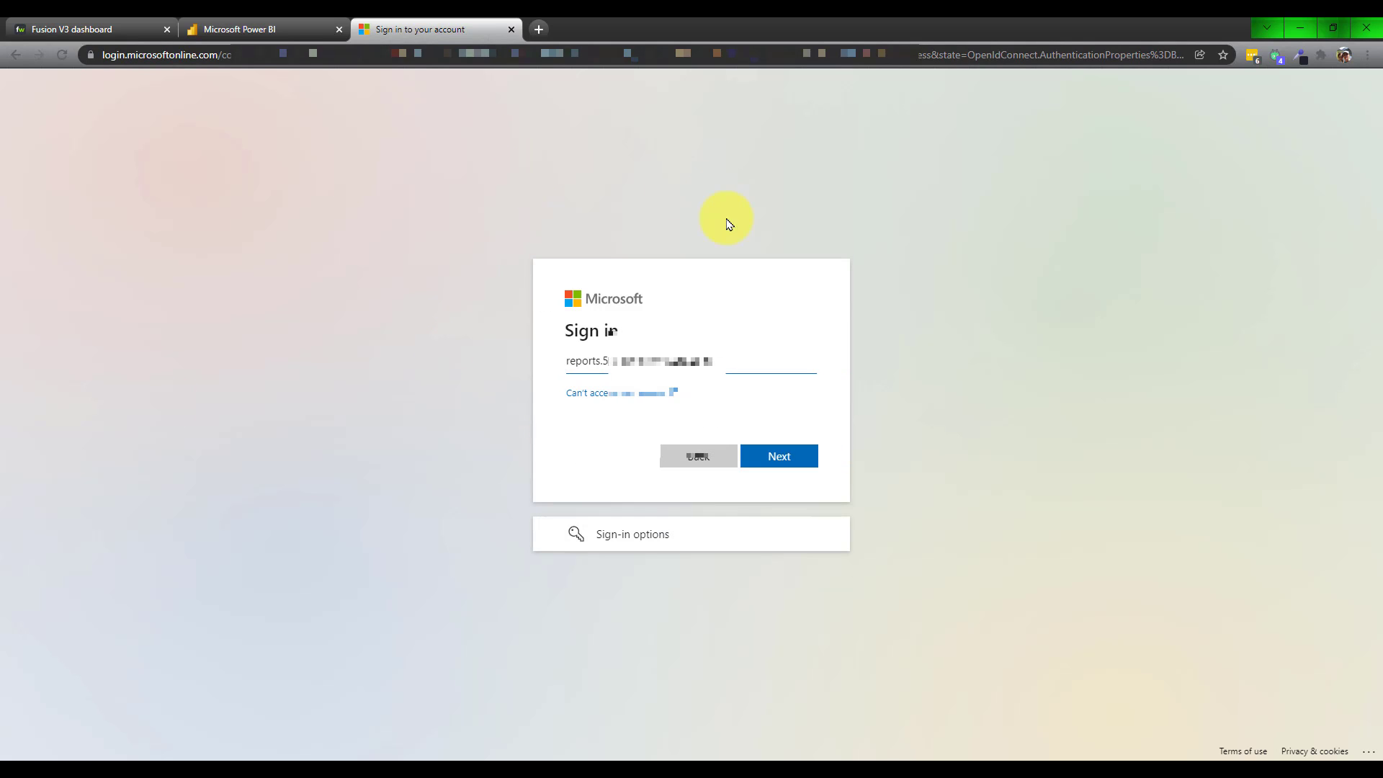
left_click(779, 456)
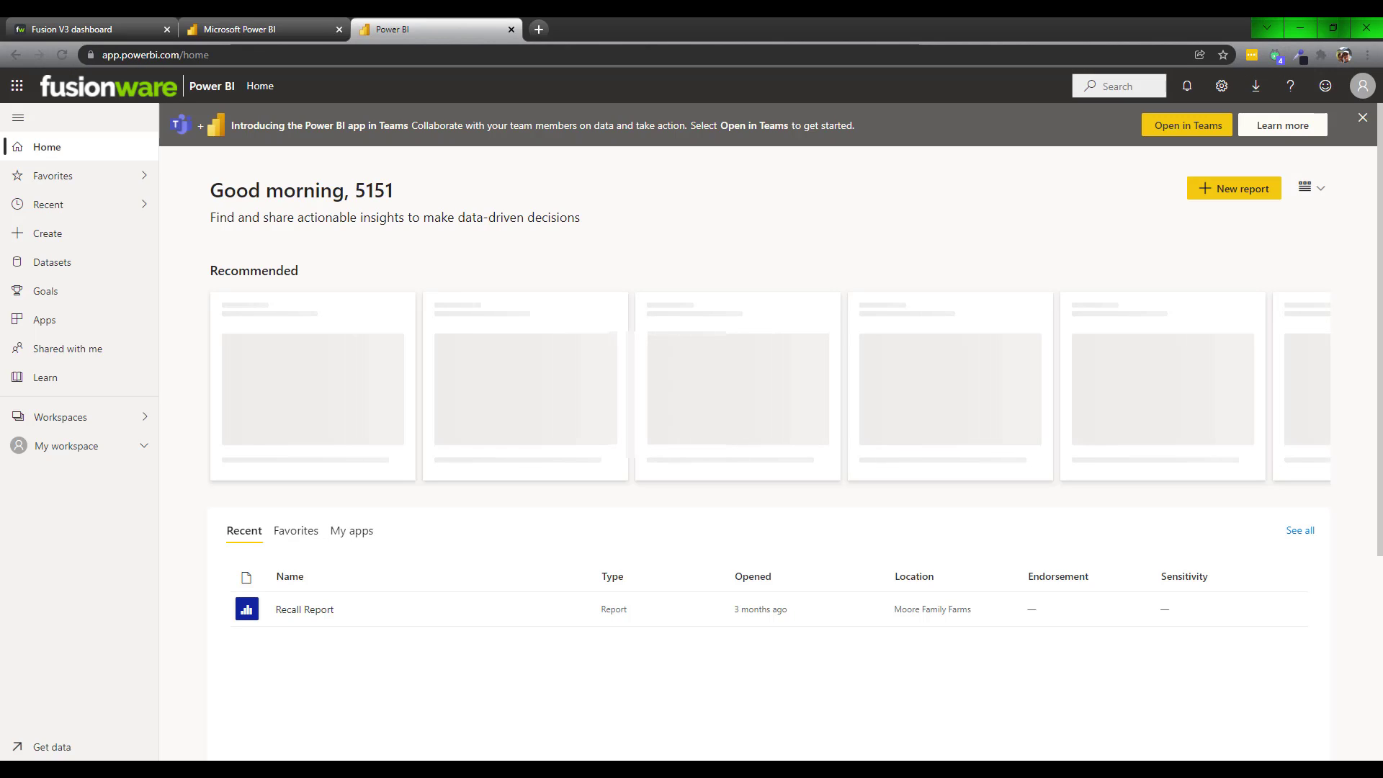
Open the recent Recall Report in Power BI, dismissing the Teams announcement and the report tour offer.
left_click(1360, 123)
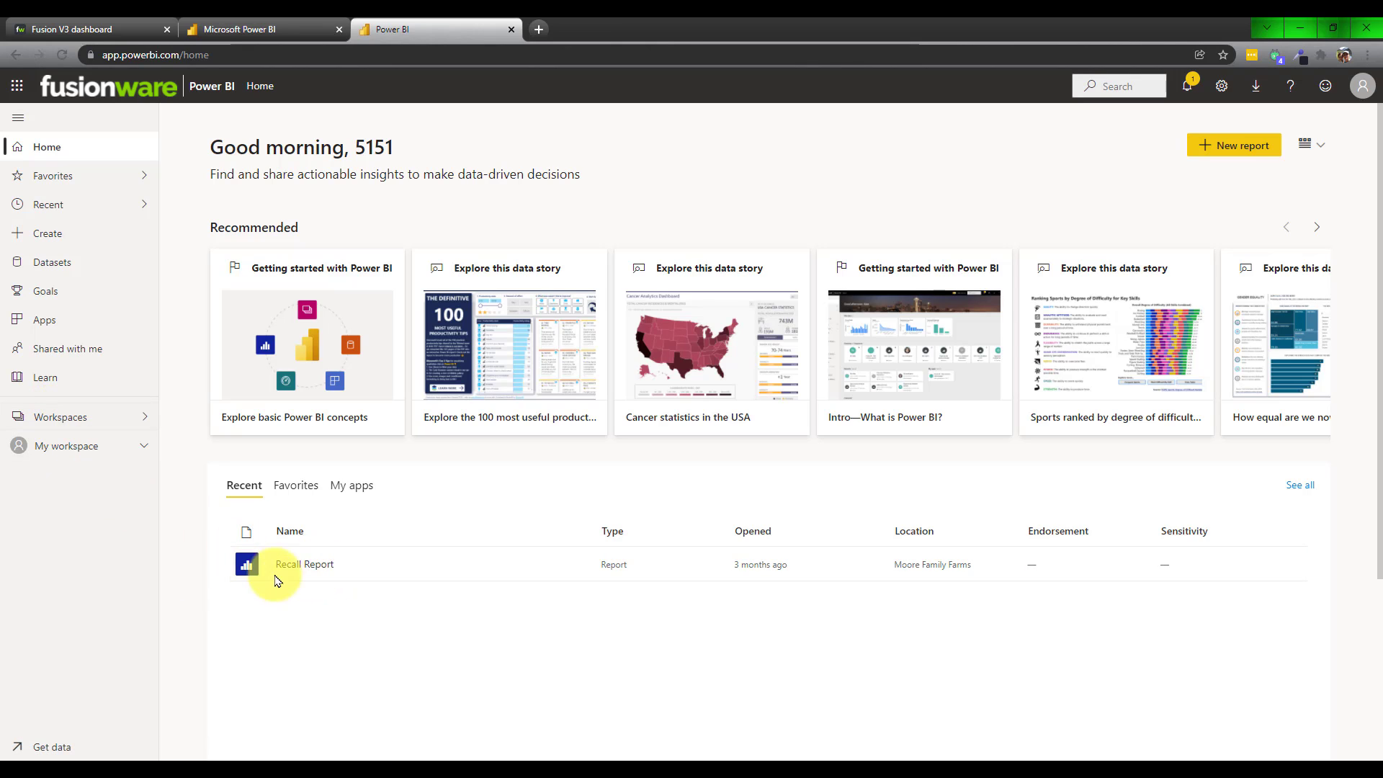
left_click(308, 566)
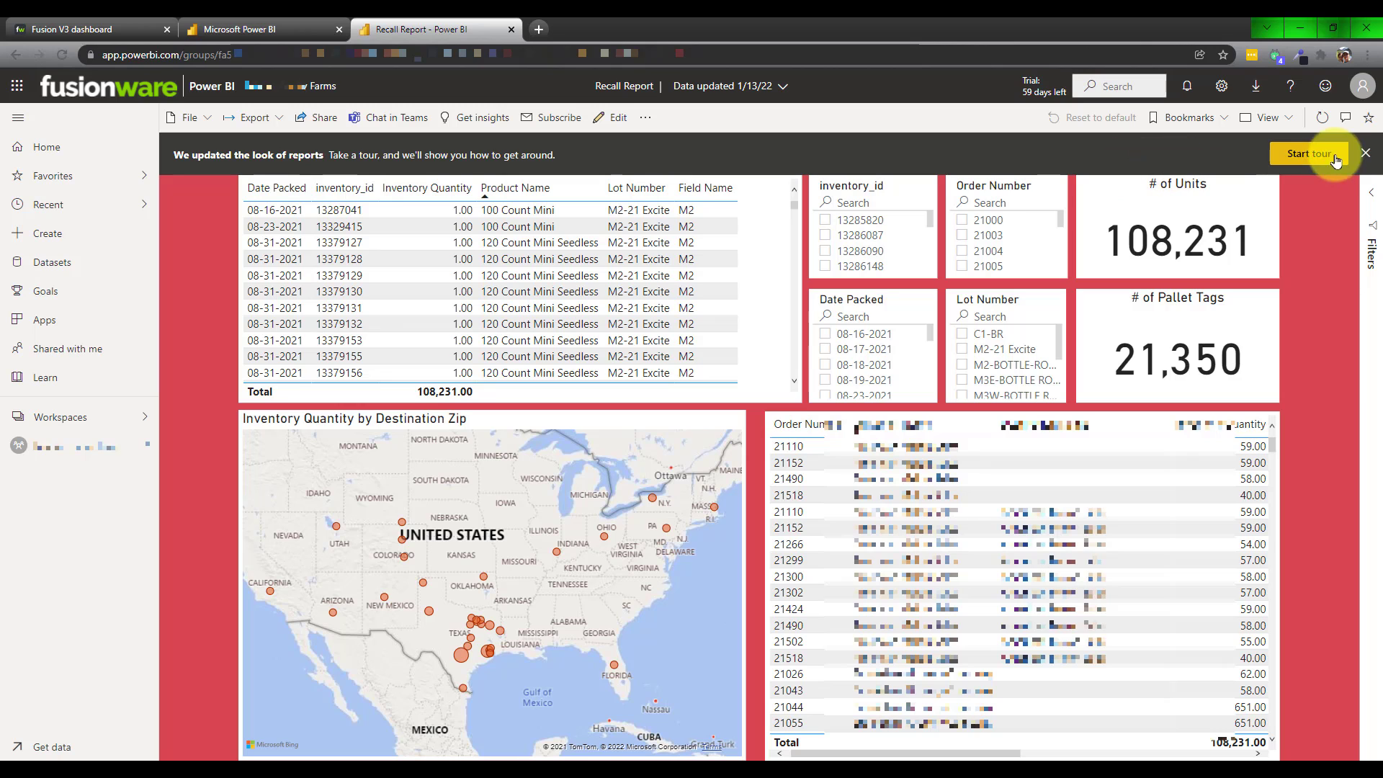
left_click(1364, 156)
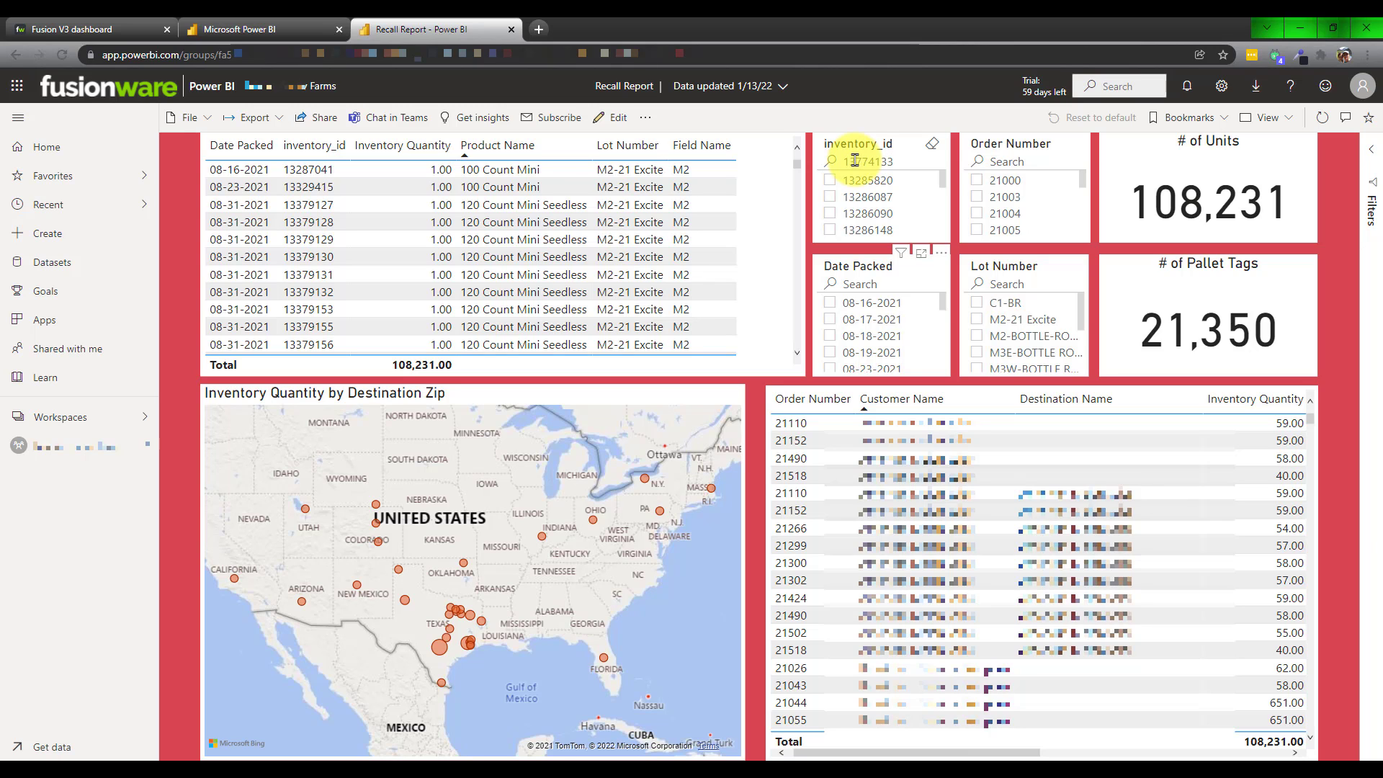
Use inventory ID 13774133 to filter this report by lot M8-EXPERT and packed date 10-12-2021, and deselect the ID.
left_click(830, 182)
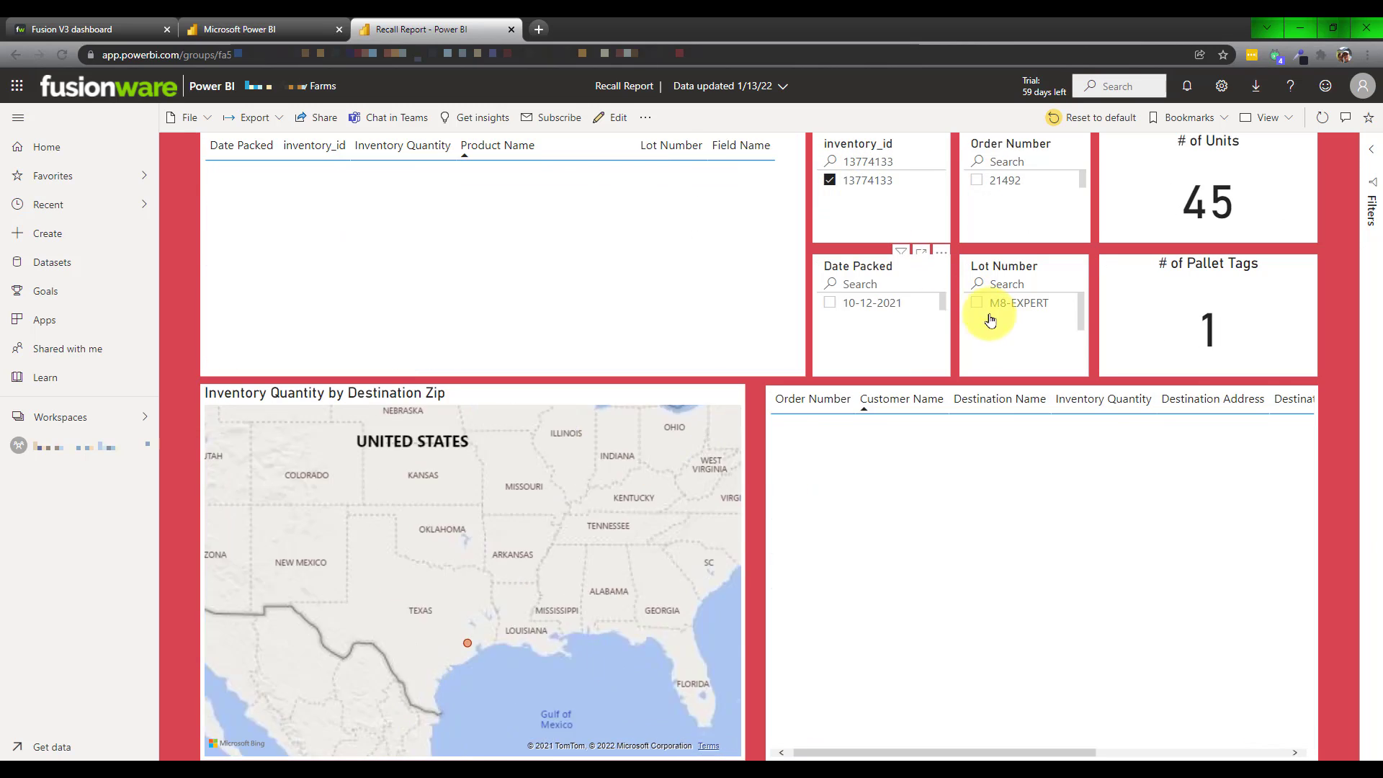
left_click(829, 303)
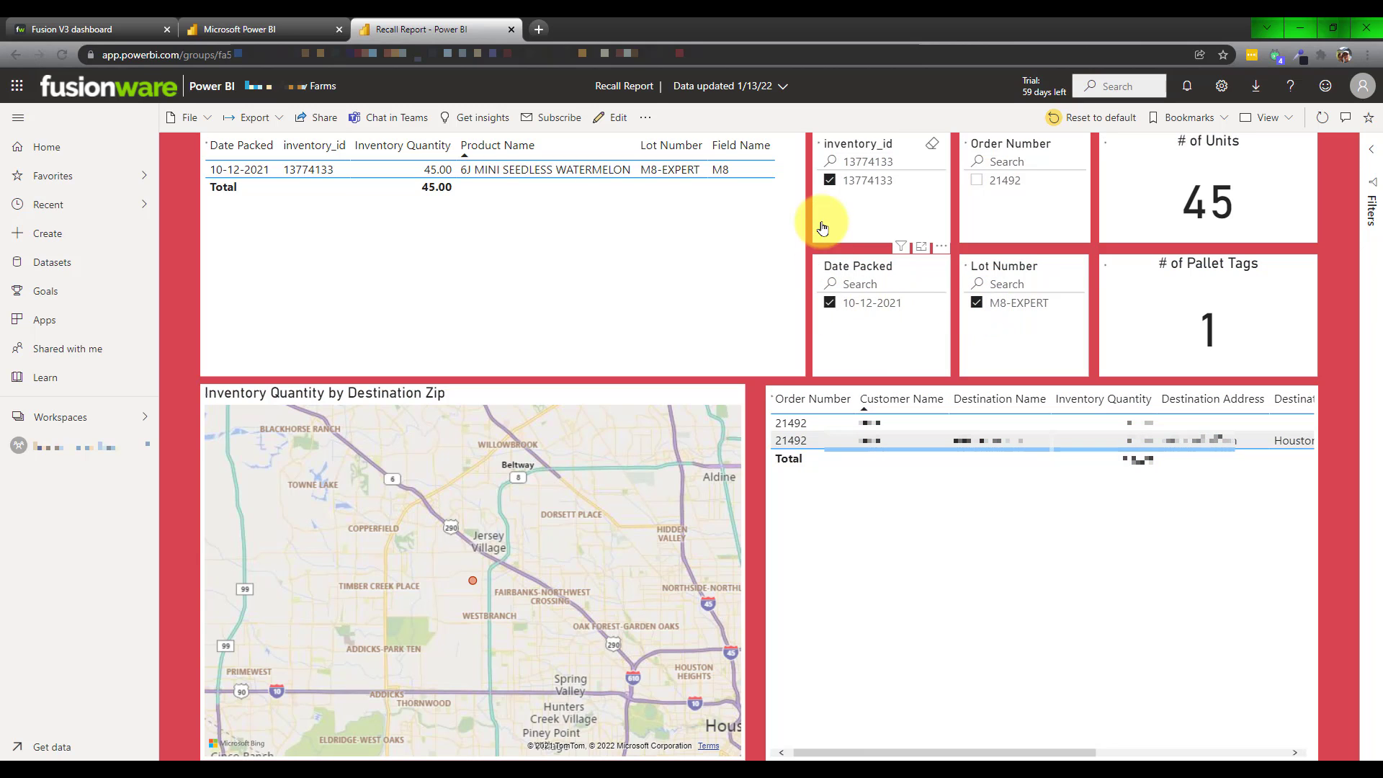
left_click(829, 181)
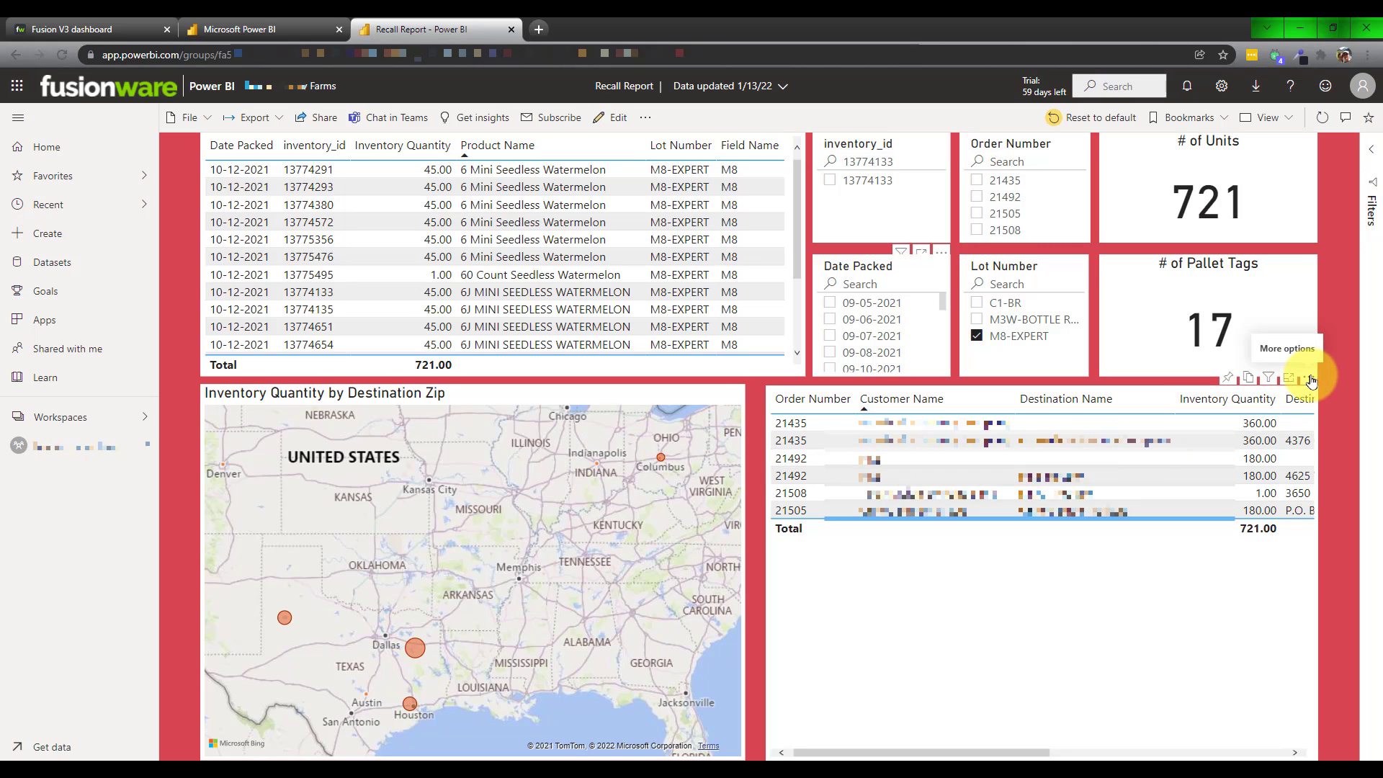
Export the orders table as an .xlsx file using Data with current layout, and open the downloaded workbook.
left_click(1310, 380)
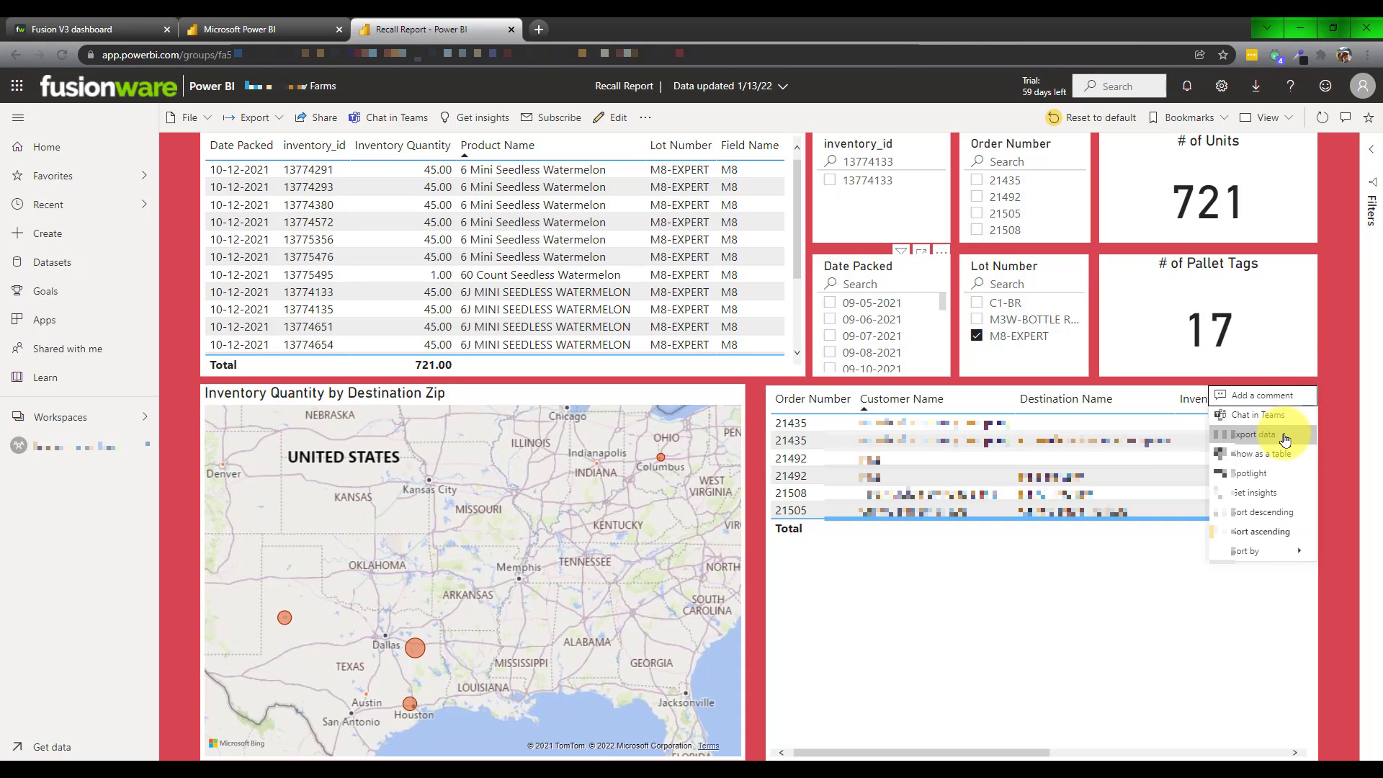
left_click(1285, 438)
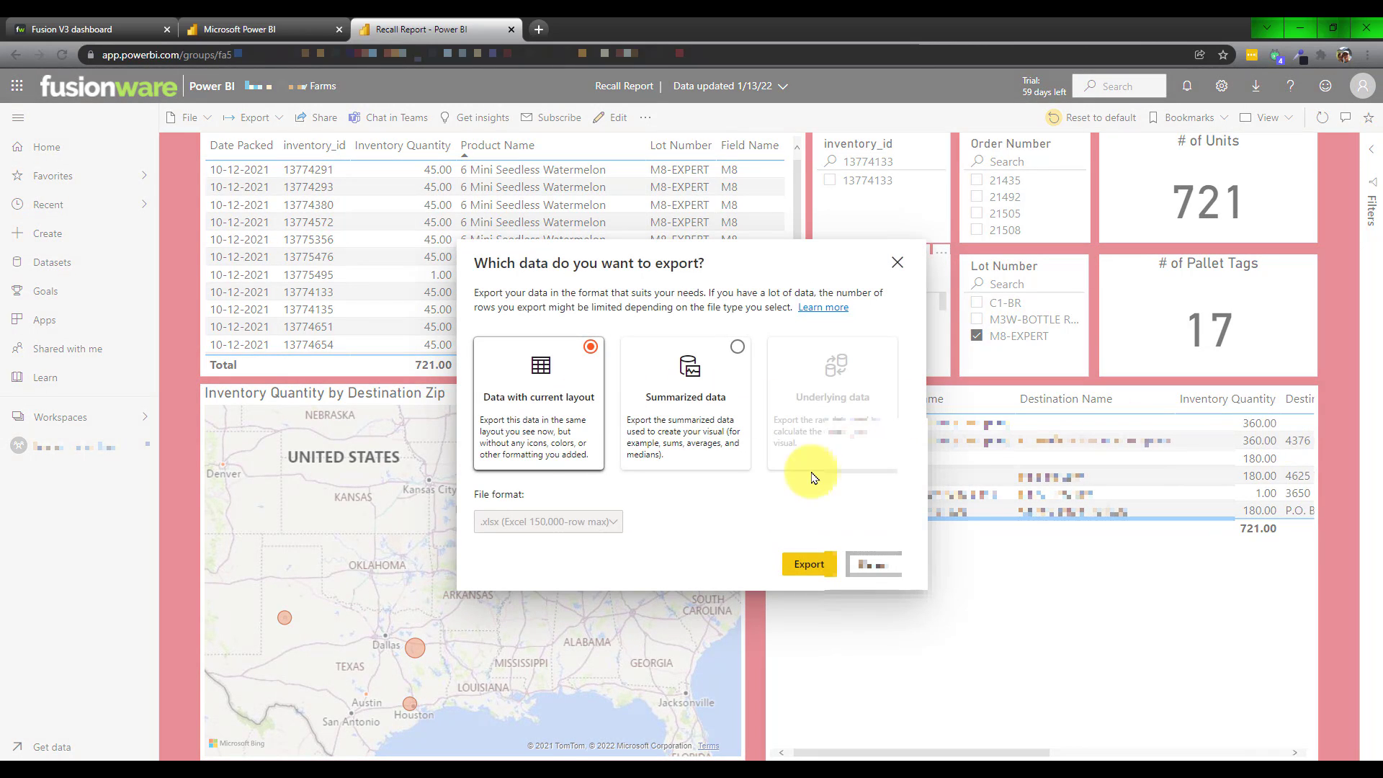
left_click(803, 565)
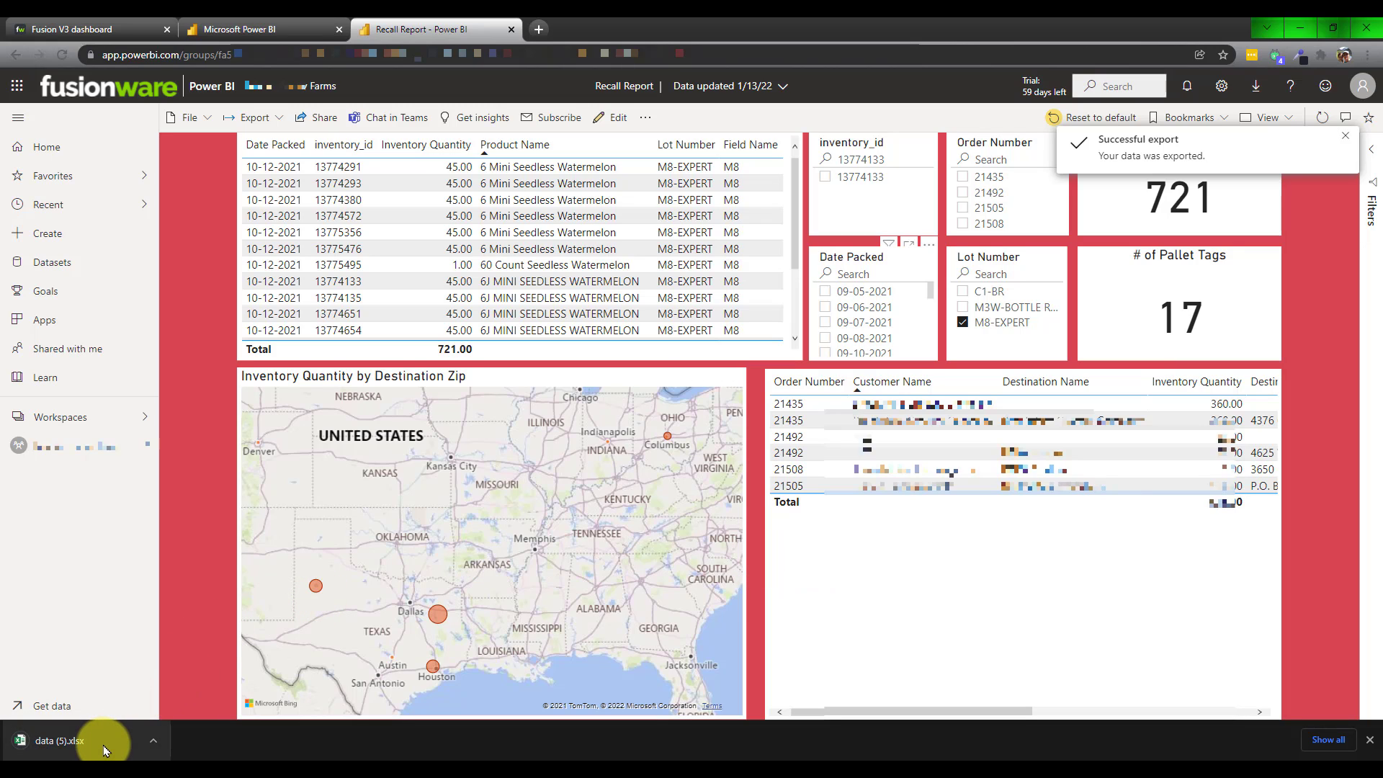
left_click(102, 744)
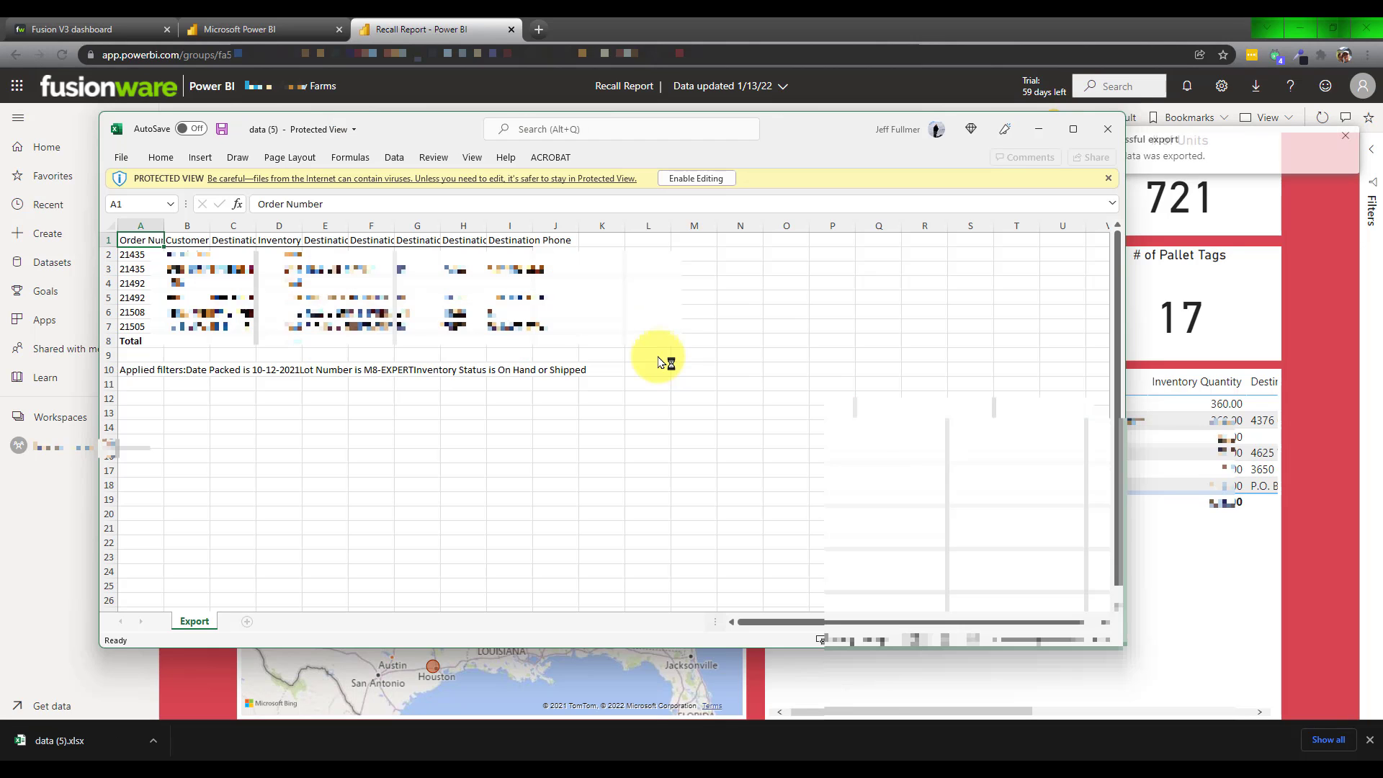
Maximize the exported workbook, resize its columns to read the order and destination details, and close it.
left_click(1083, 129)
left_click_drag(37, 130, 438, 123)
double_click(433, 130)
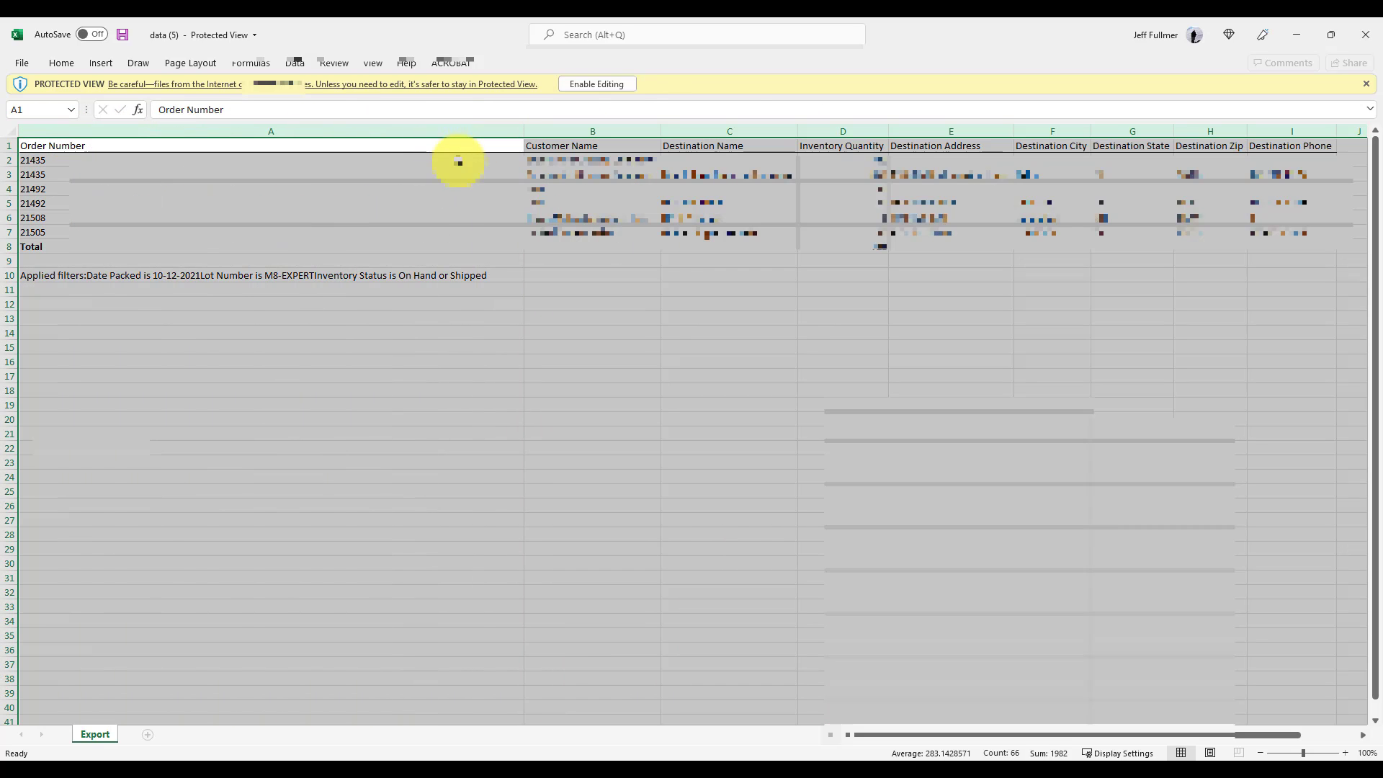
left_click_drag(454, 134, 104, 137)
left_click(388, 390)
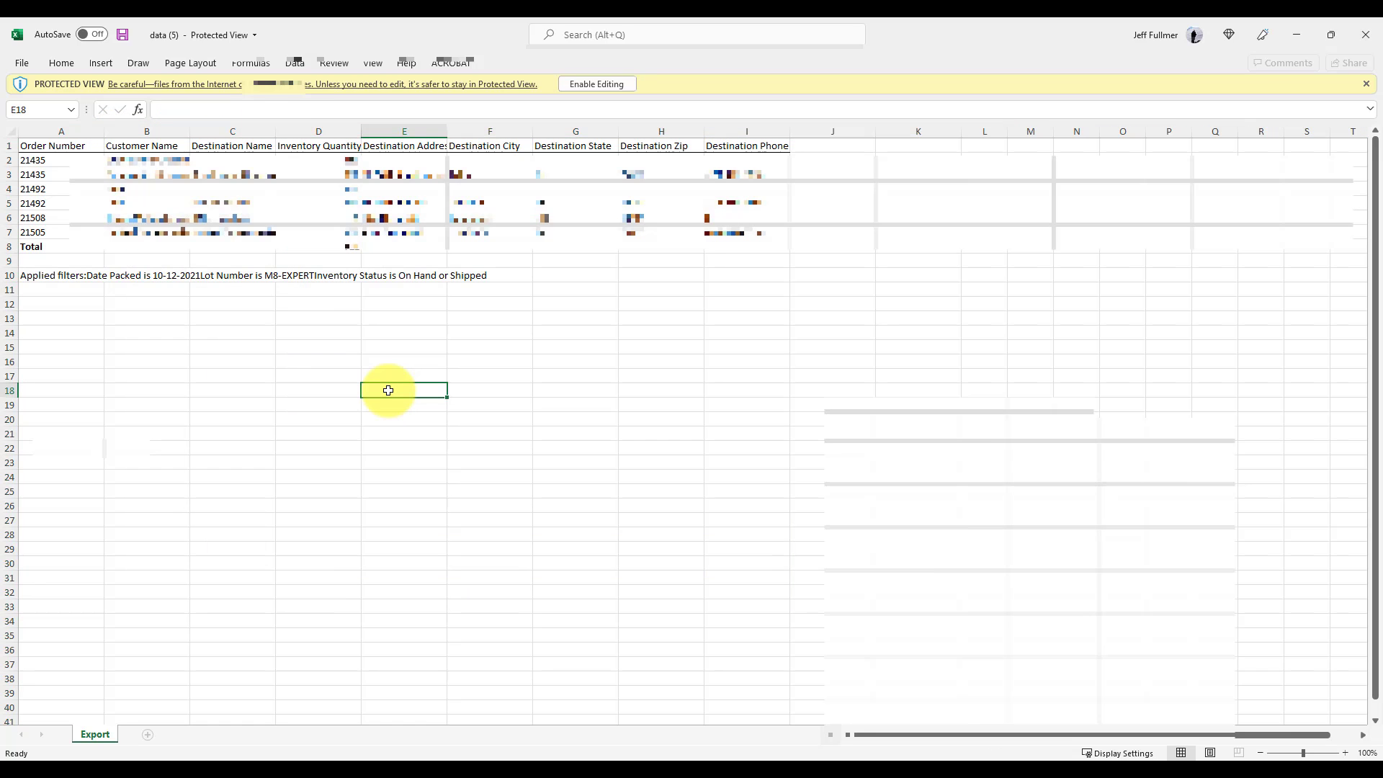
left_click_drag(448, 135, 486, 134)
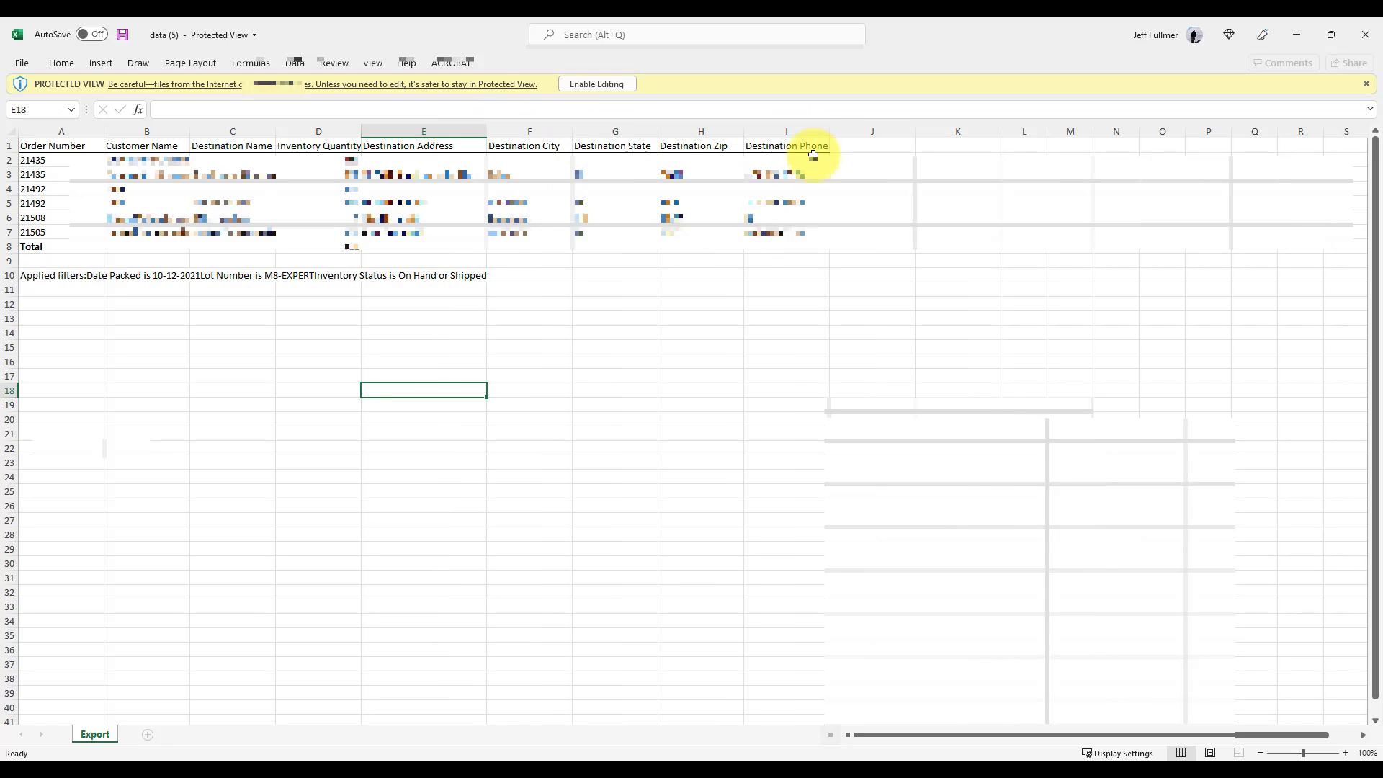
left_click(1359, 35)
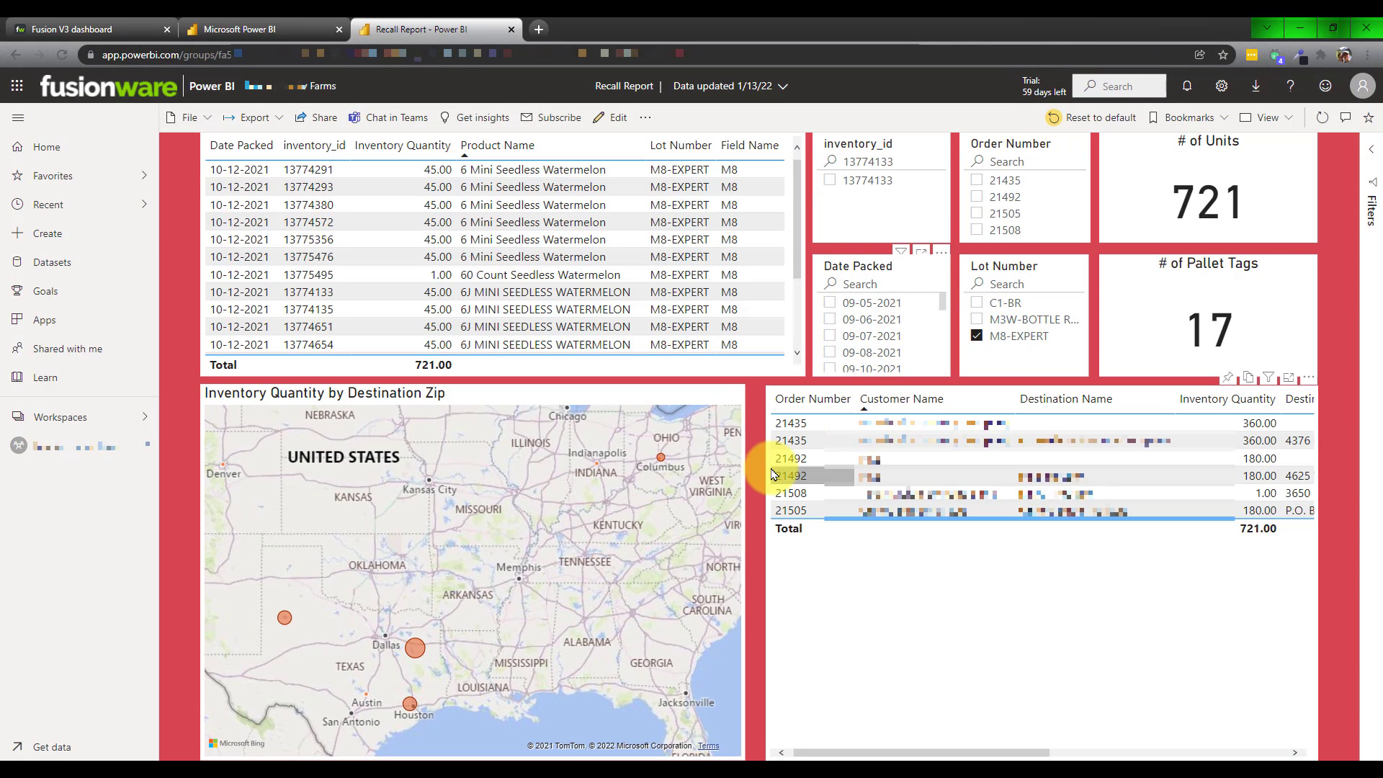